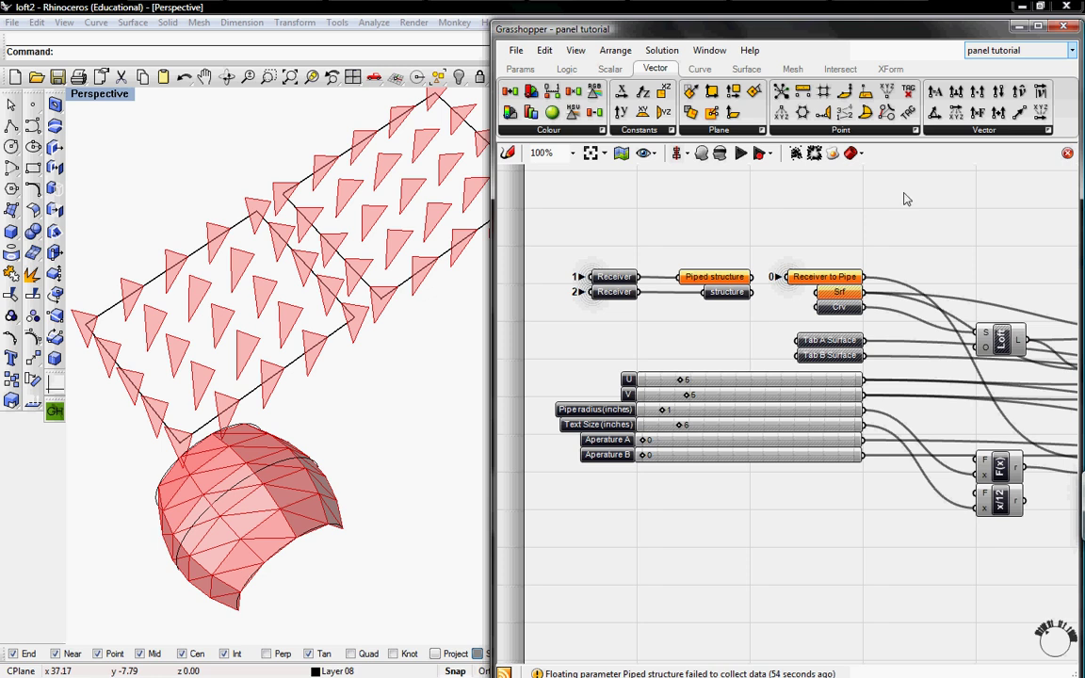
Step: Switch to the "panel tutorial 2" definition and add two Surface parameters below the number sliders
left_click(1009, 53)
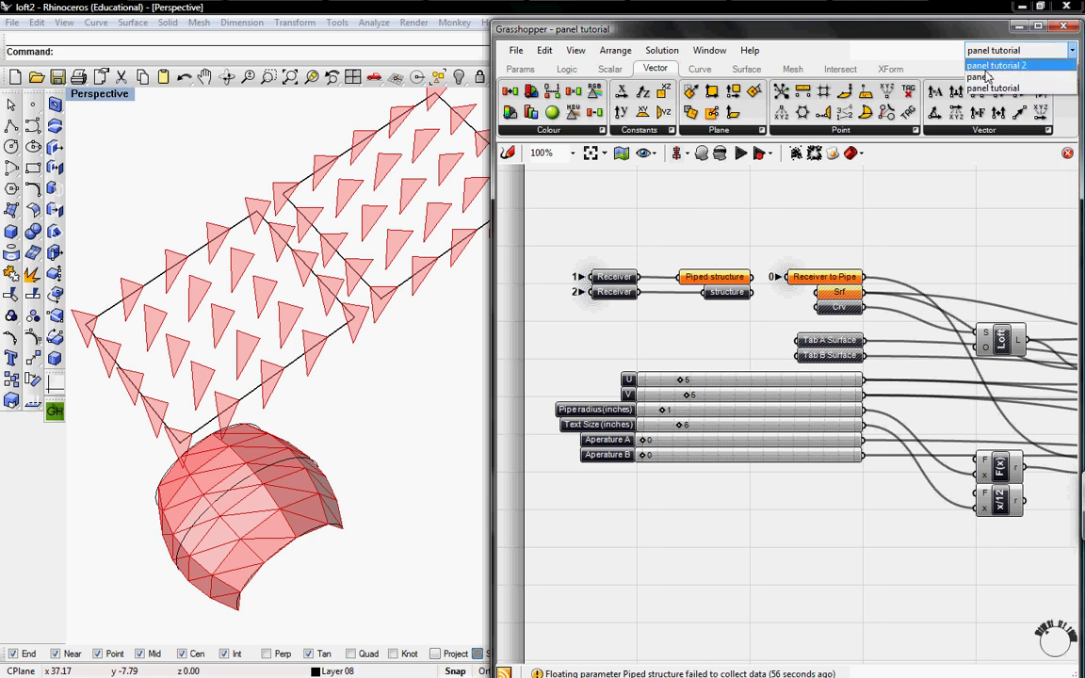
left_click(994, 66)
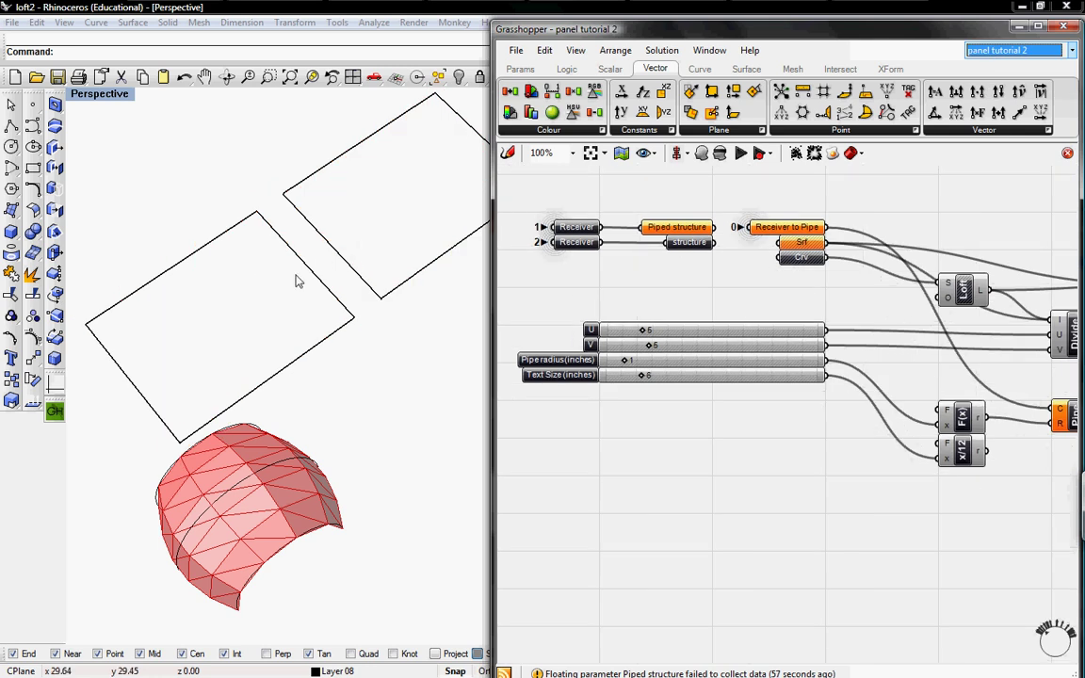
left_click(523, 69)
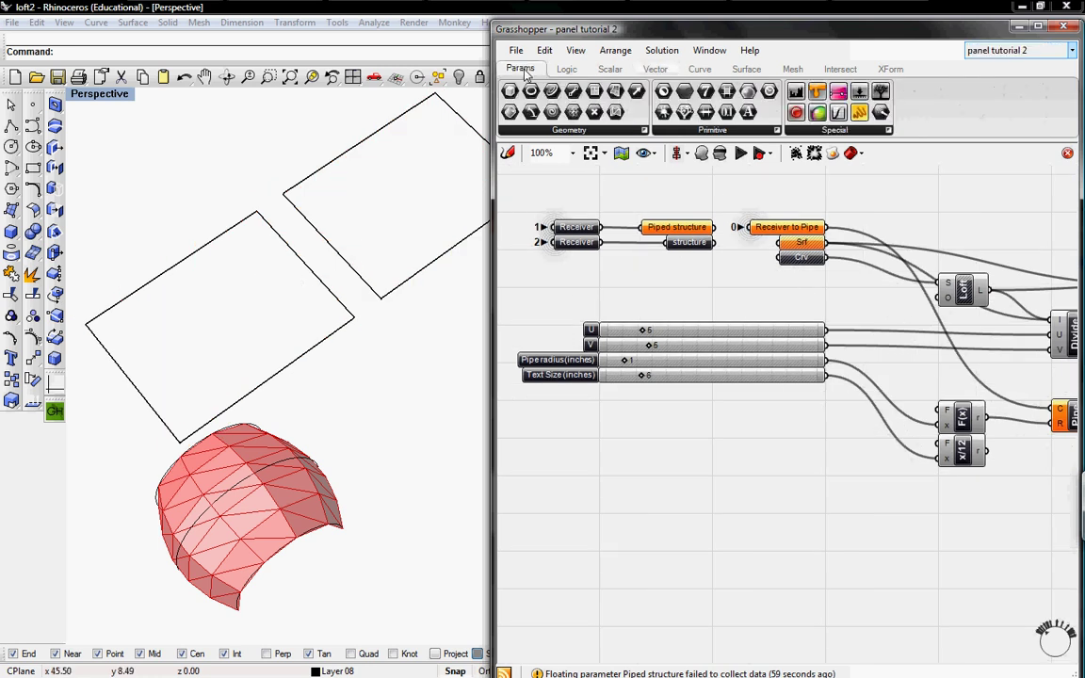
left_click(564, 131)
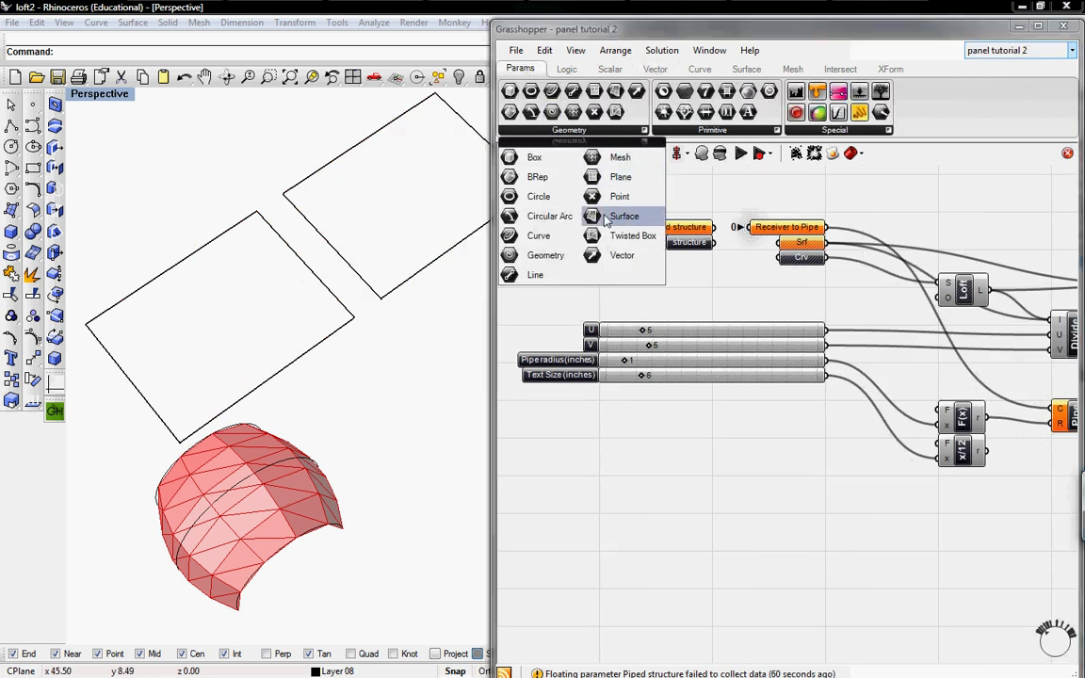
left_click_drag(611, 217, 751, 486)
Step: Reference the two flat rectangular surfaces in the Rhino viewport, one in each of the new Surface parameters
right_click(750, 486)
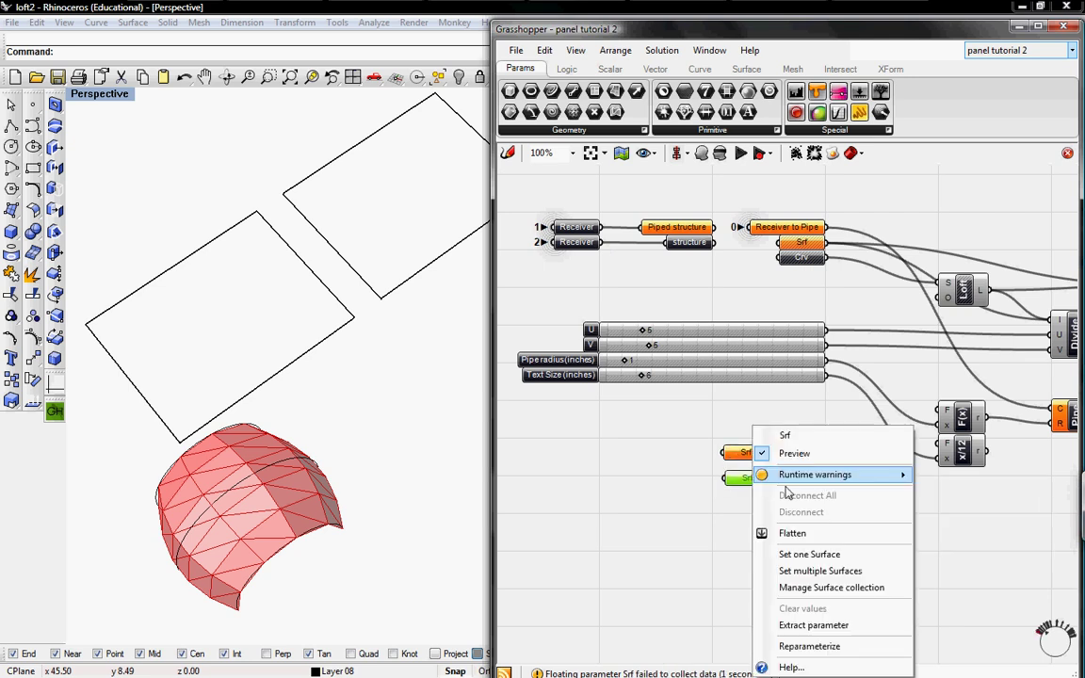
left_click(808, 554)
left_click(323, 336)
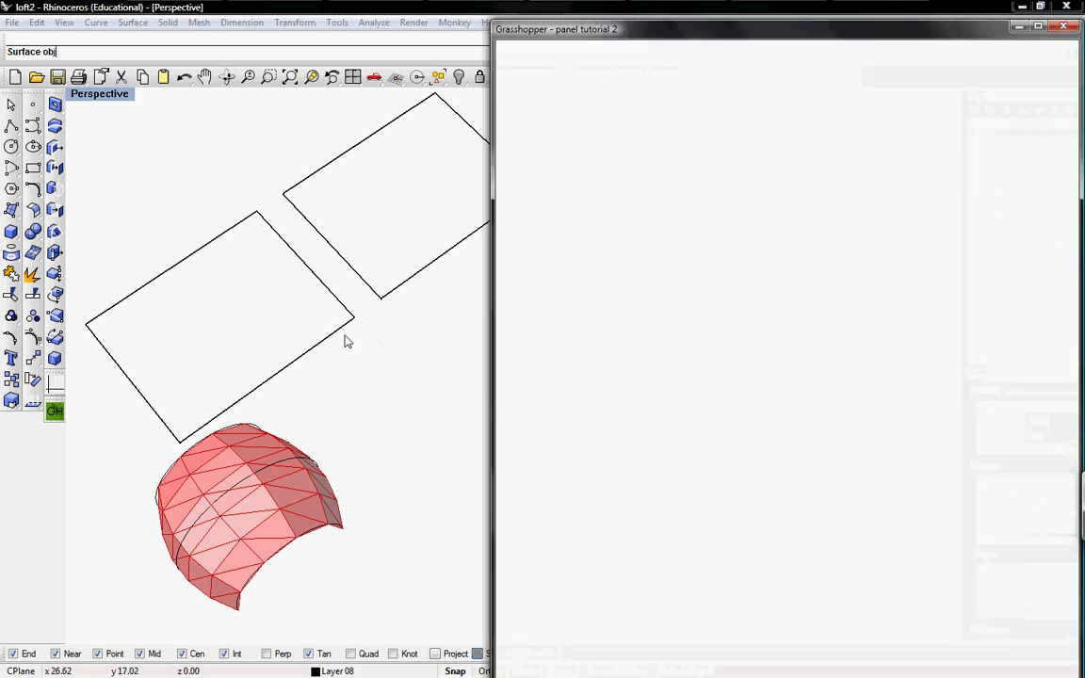
right_click(742, 478)
left_click(801, 556)
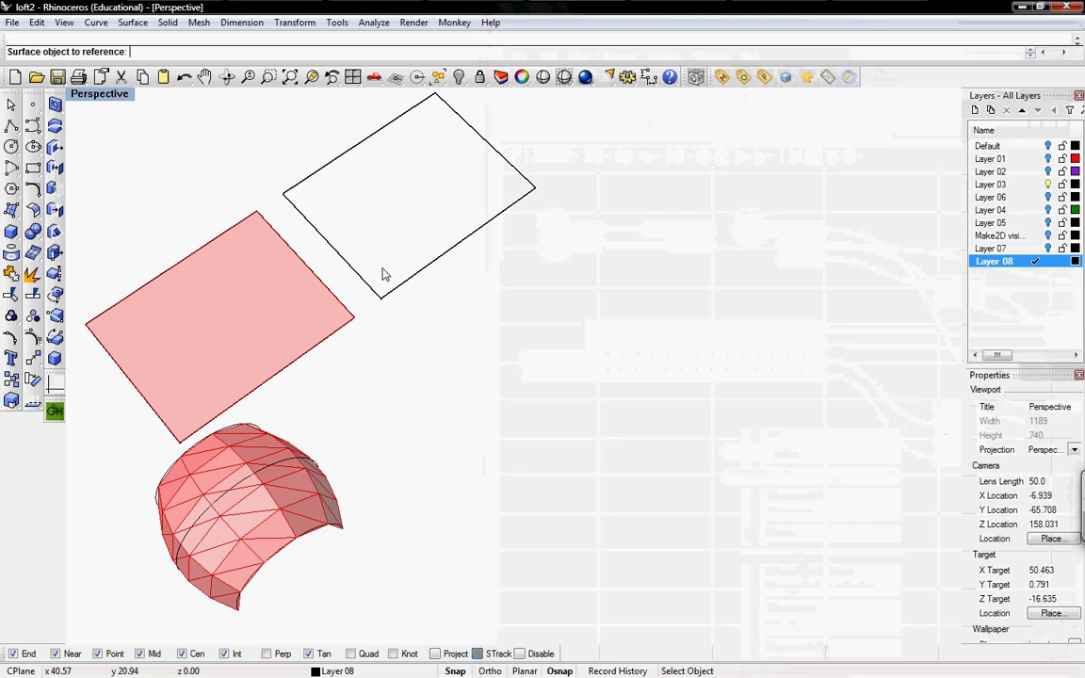
left_click(391, 292)
left_click(892, 568)
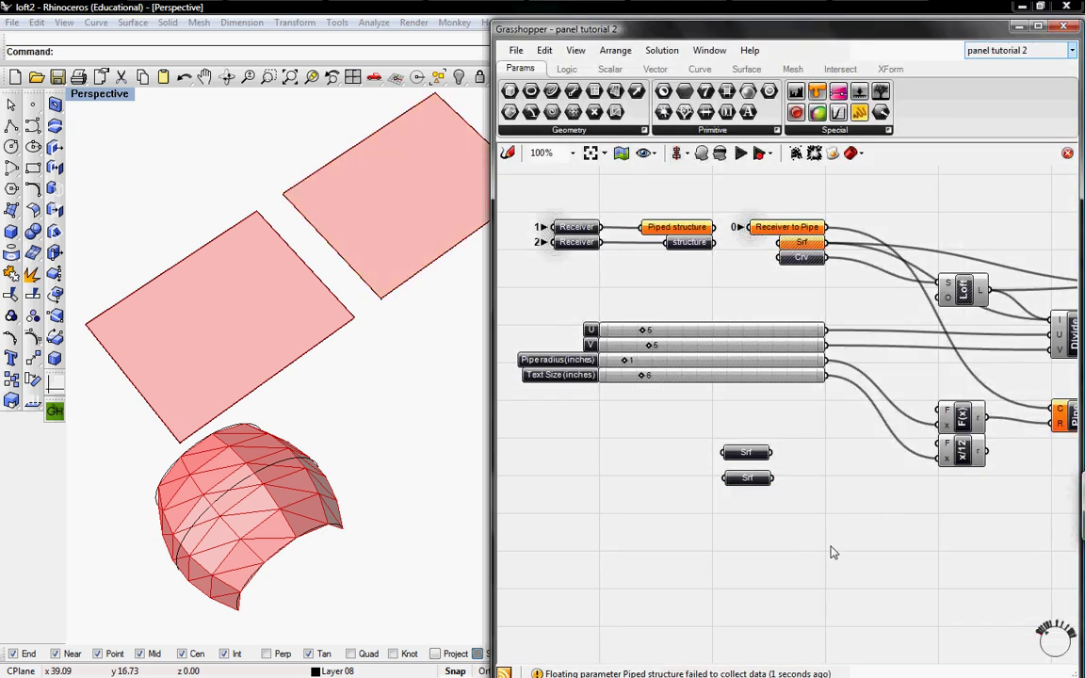
Step: Add two Surface Frames components and connect each new Surface parameter to the surface input of its own Frames component
right_click_drag(832, 551, 795, 475)
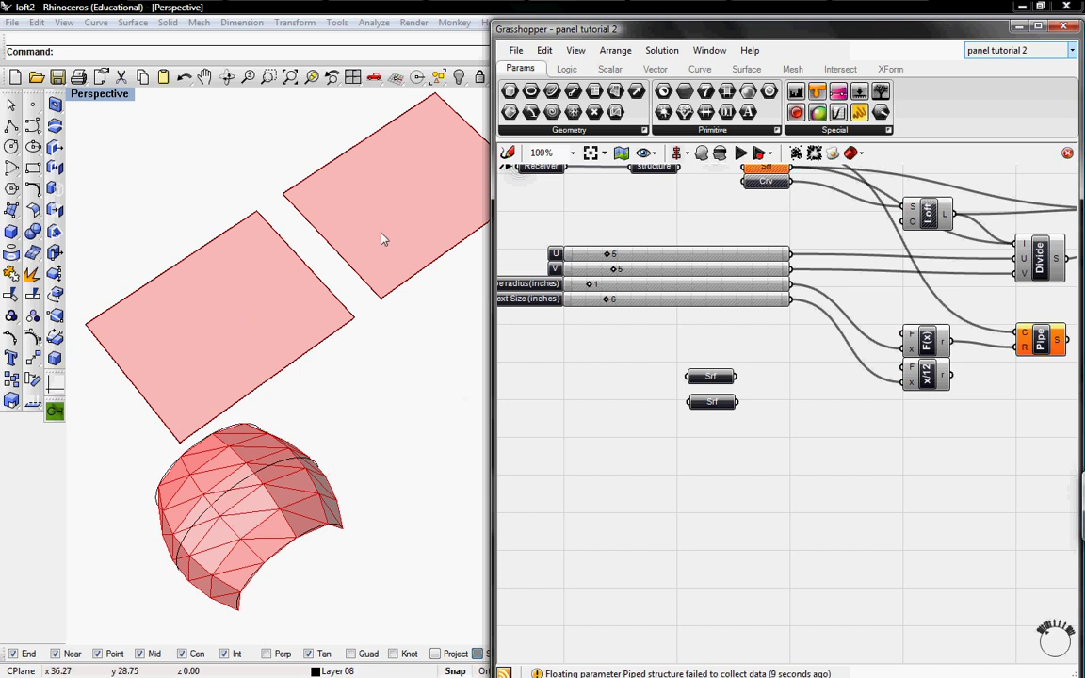
left_click(747, 69)
left_click(1042, 130)
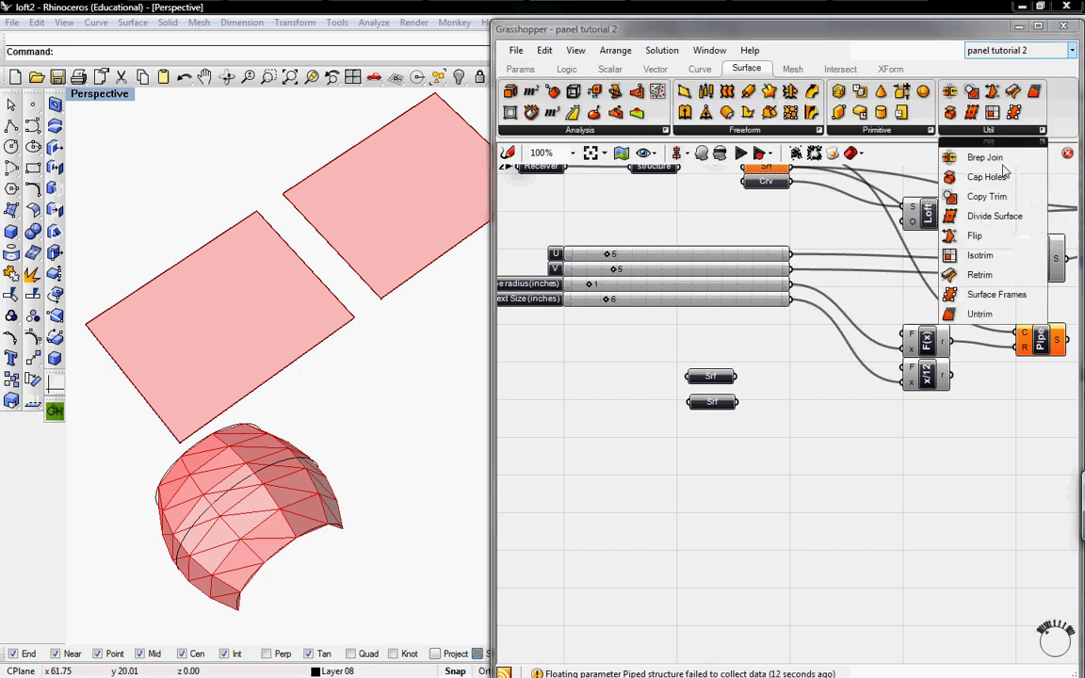
left_click(997, 295)
left_click(844, 429)
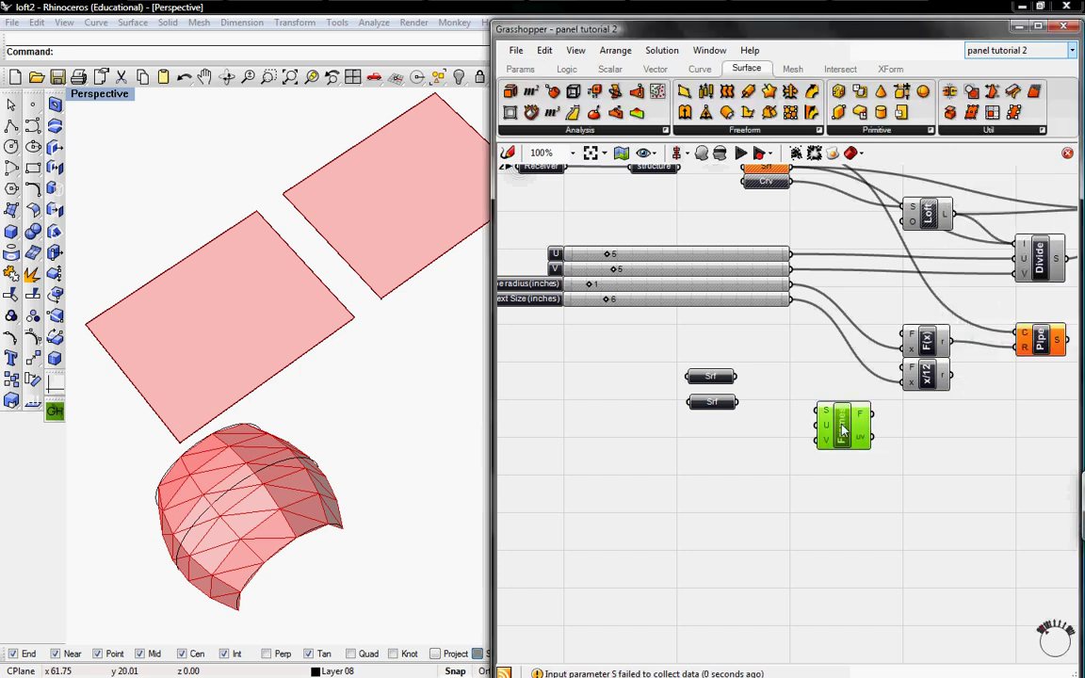
left_click_drag(844, 428, 846, 481, "alt")
left_click_drag(822, 414, 823, 464)
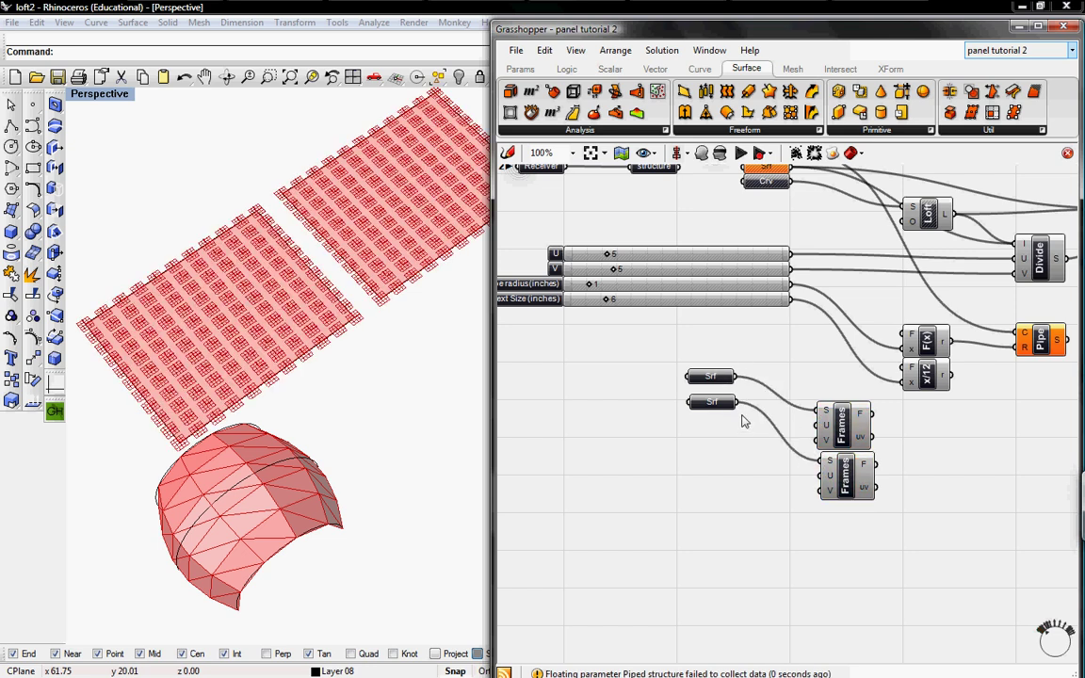
Step: Add a one-variable function with the expression x-1 below the Surface parameters and duplicate it
right_click_drag(779, 442, 807, 444)
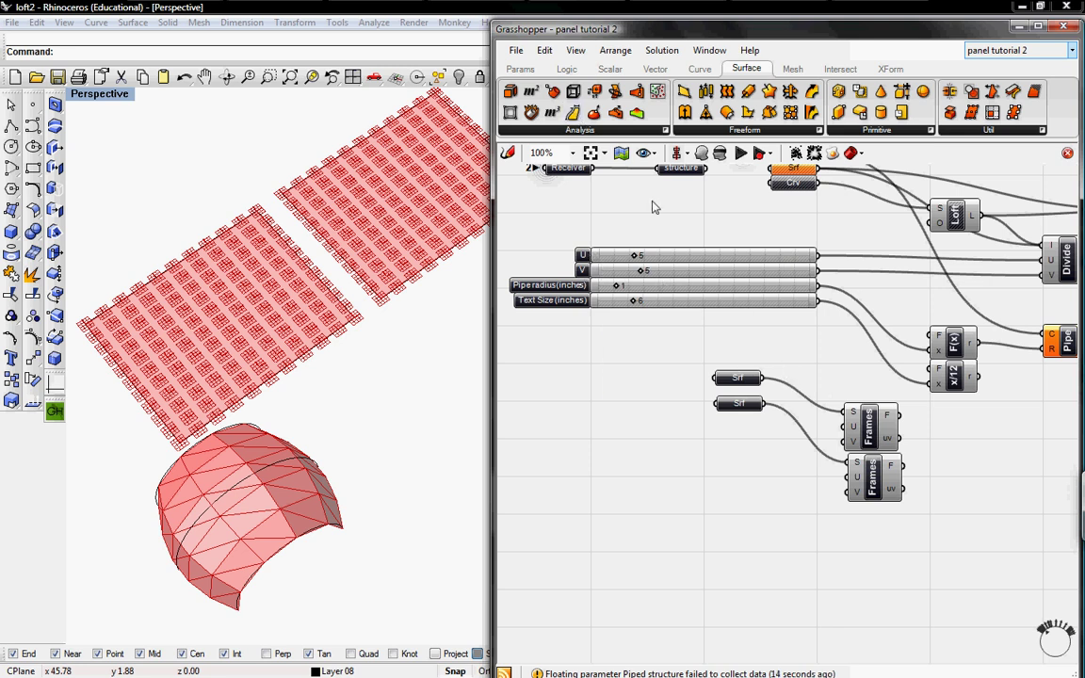
left_click(566, 69)
left_click_drag(755, 92, 712, 474)
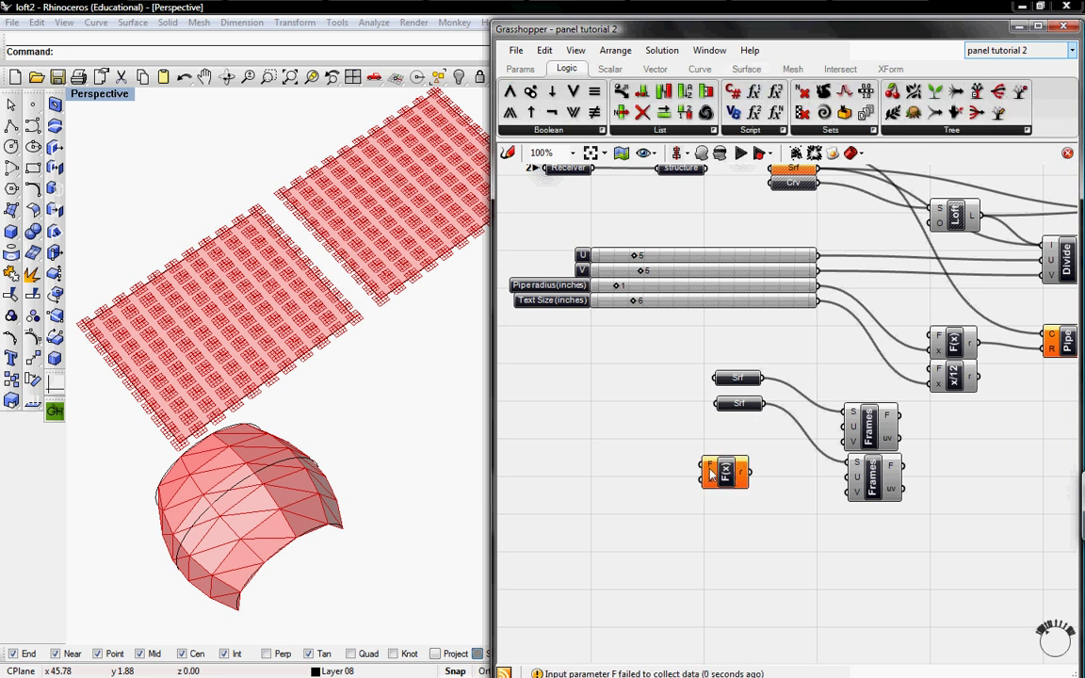
right_click(713, 471)
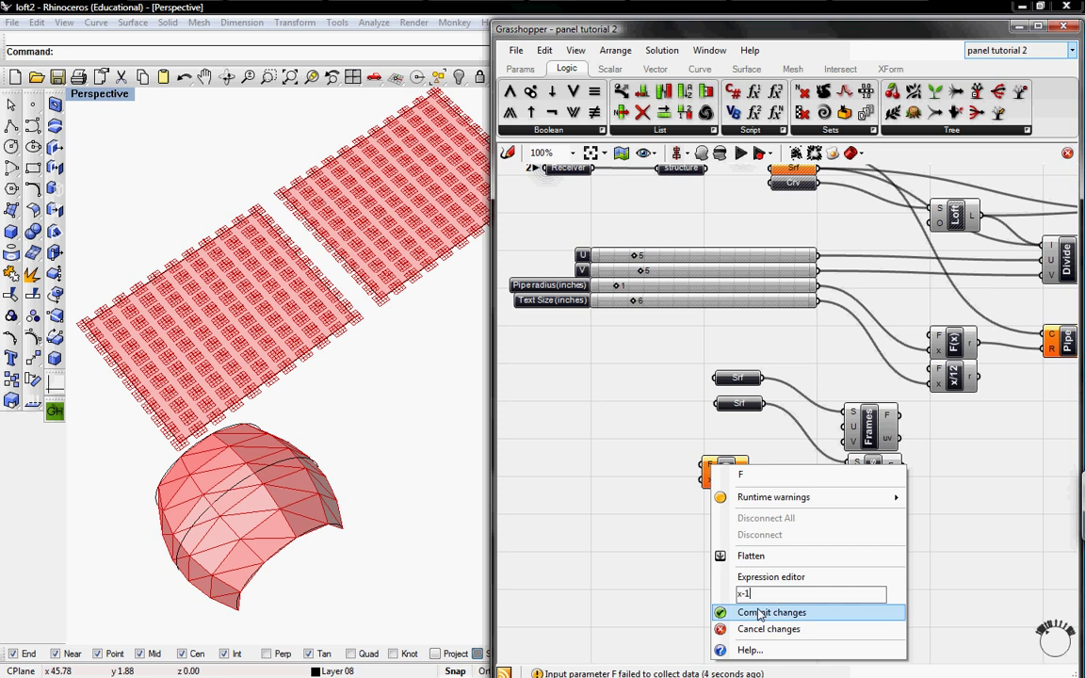
left_click(753, 612)
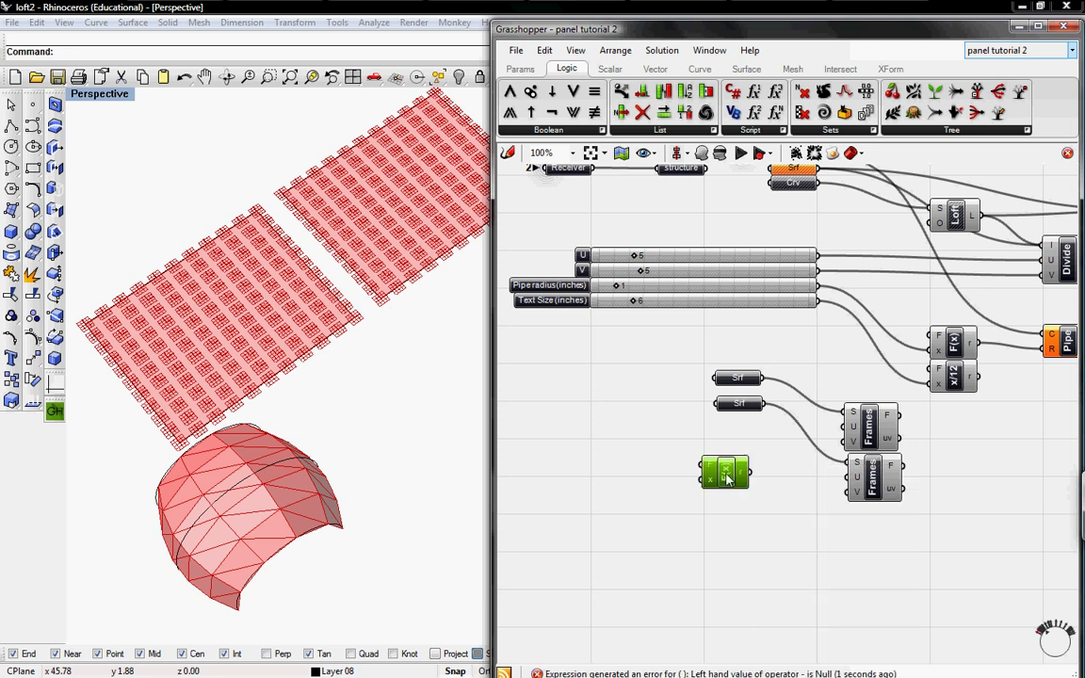
key("ctrl+v")
mouse_move(731, 481)
left_mouse_down()
mouse_move(720, 503)
mouse_move(740, 466)
left_mouse_up()
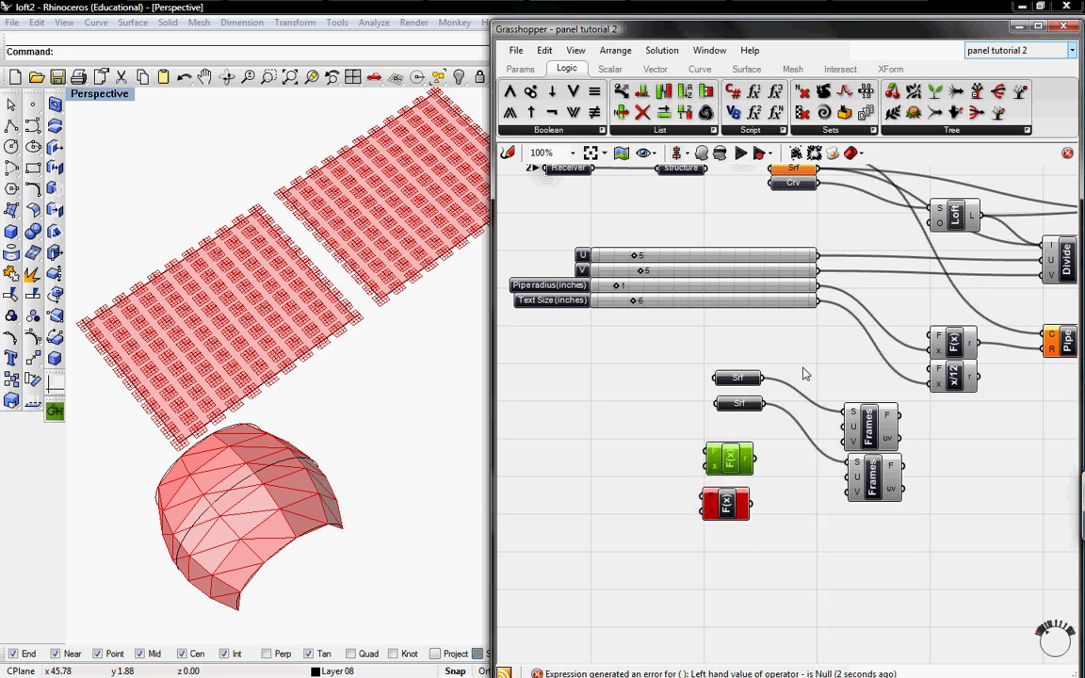
Step: Feed the U and V sliders through the two x-1 functions into the U and V inputs of both Frames components
left_click_drag(819, 256, 712, 465)
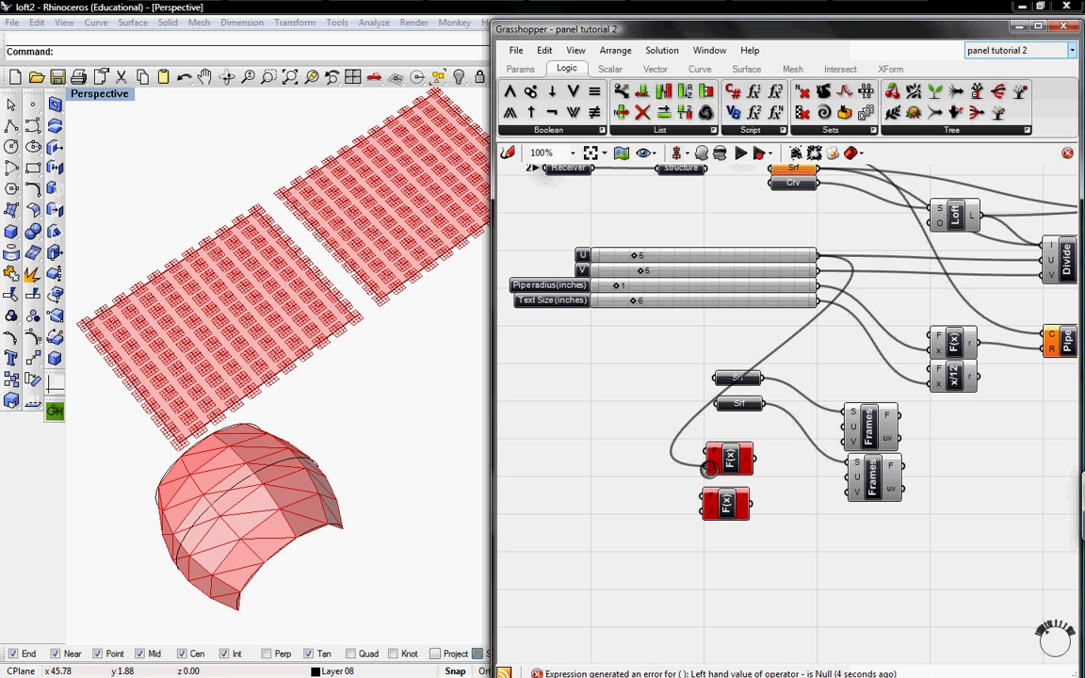
left_click_drag(819, 271, 706, 510)
left_click_drag(753, 458, 846, 427)
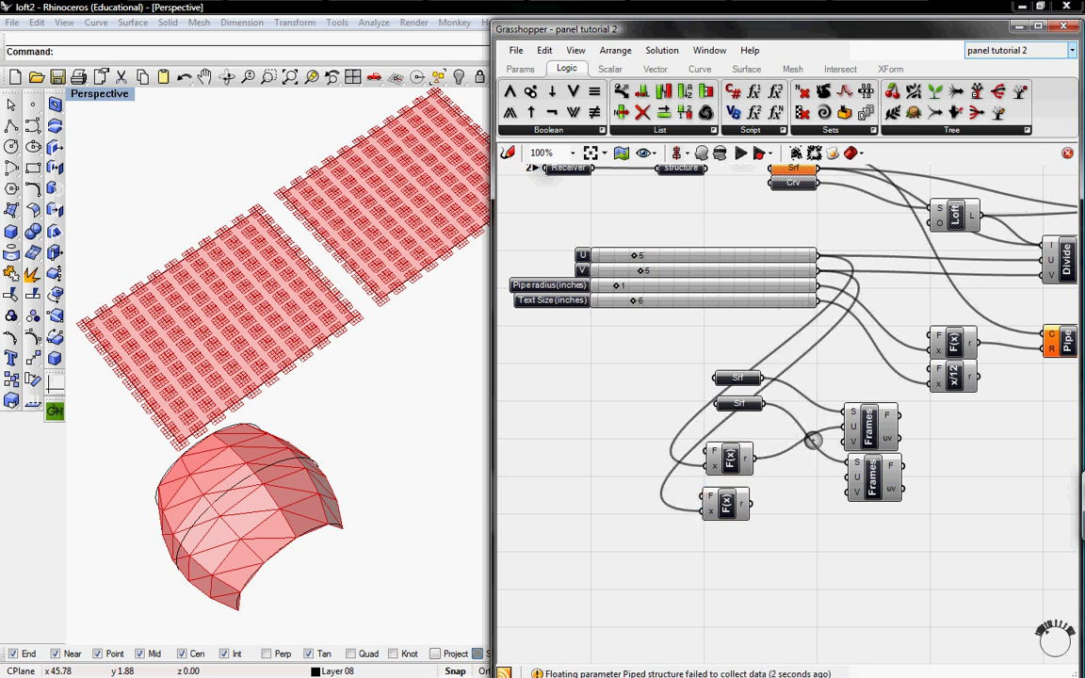
left_click_drag(753, 459, 846, 479)
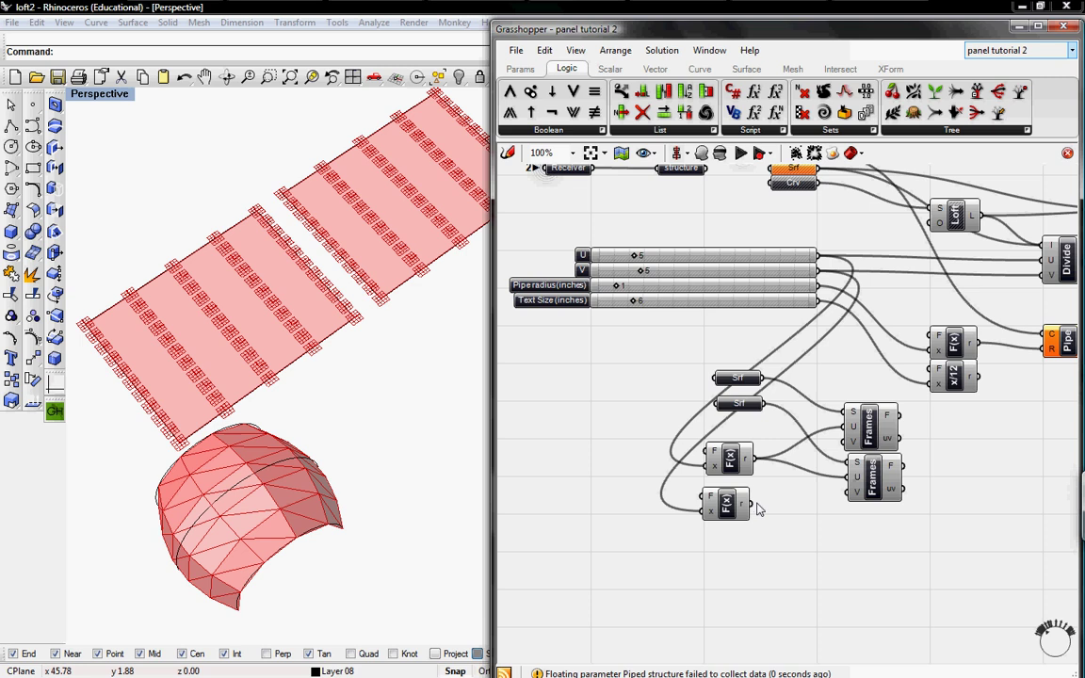
left_click_drag(752, 504, 846, 493)
left_click_drag(924, 535, 874, 535)
Step: Add two Rotate components and connect each Frames output to the geometry and plane inputs of its own Rotate component
right_click_drag(910, 491, 806, 488)
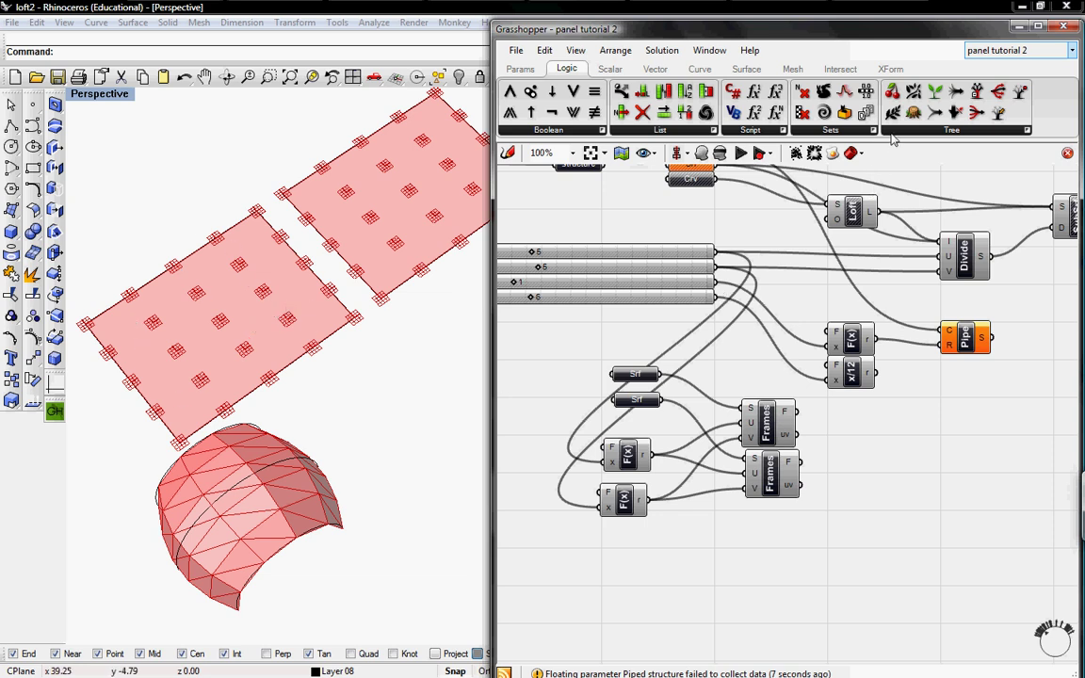
left_click(890, 69)
left_click(603, 131)
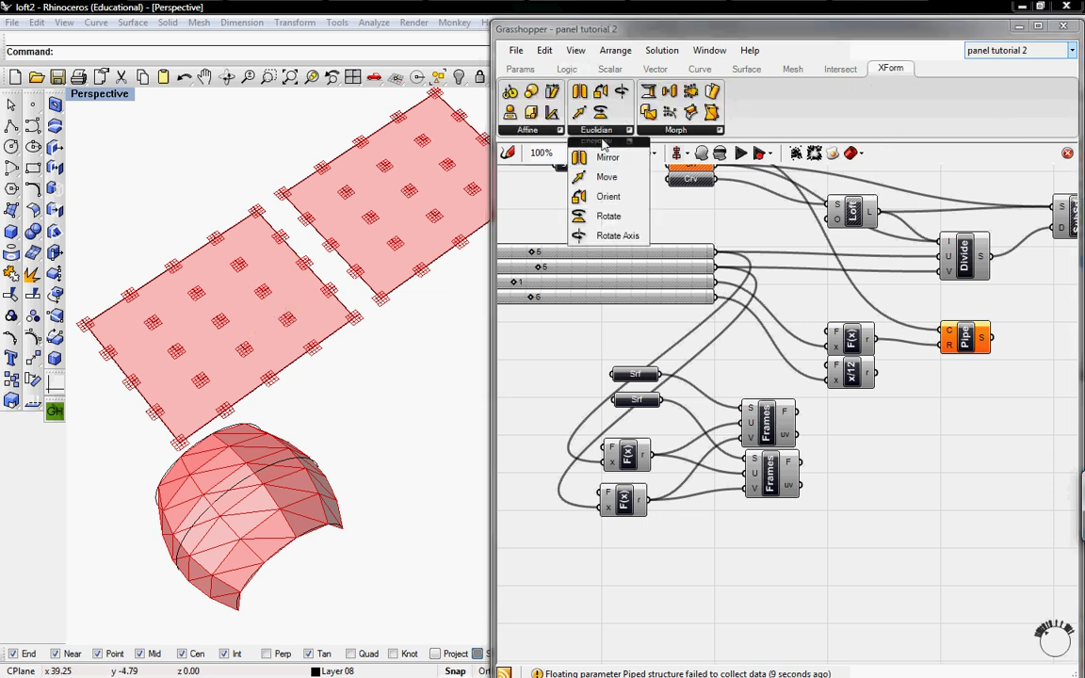
left_click_drag(610, 217, 910, 443)
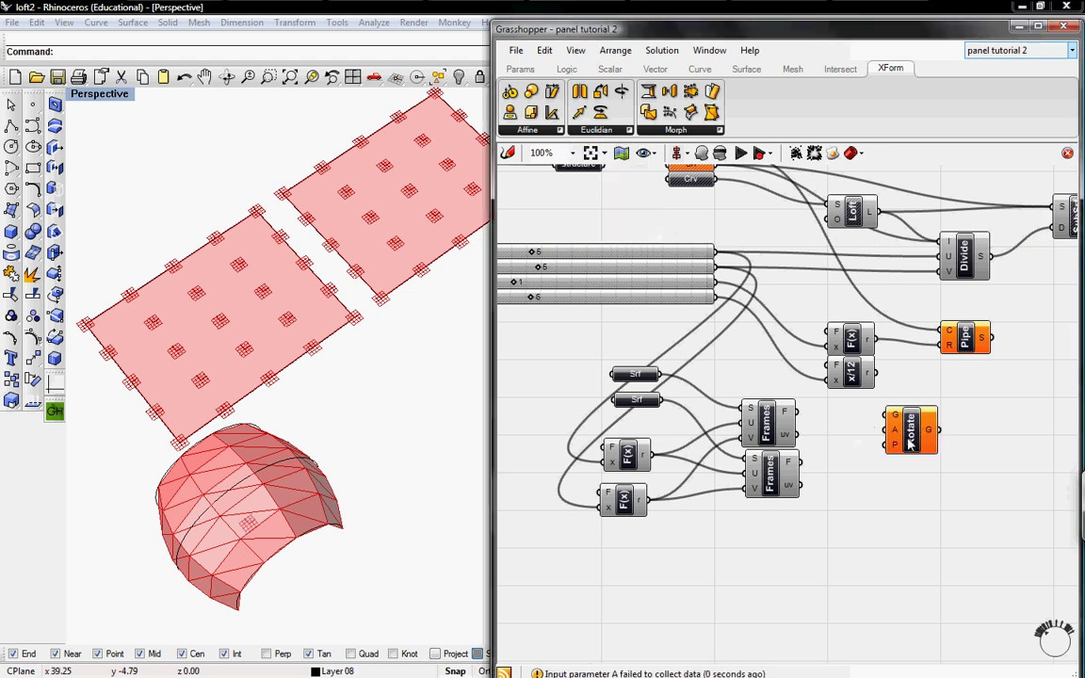
left_click(918, 435)
key("ctrl+c")
key("ctrl+v")
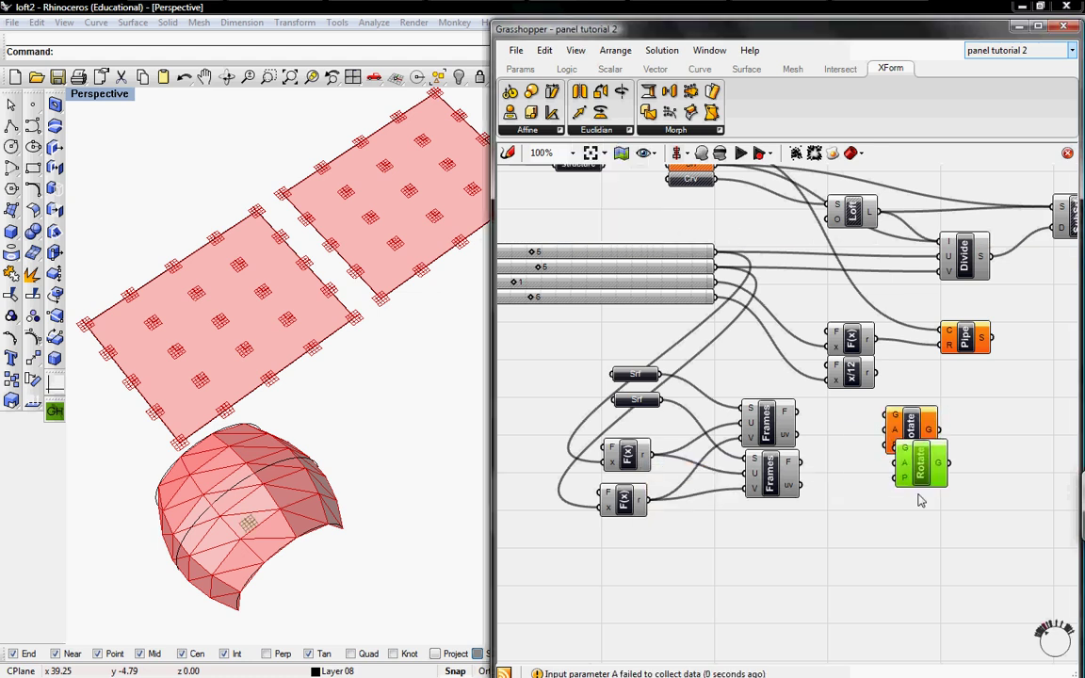
left_click_drag(885, 418, 787, 474)
right_click_drag(787, 474, 839, 456)
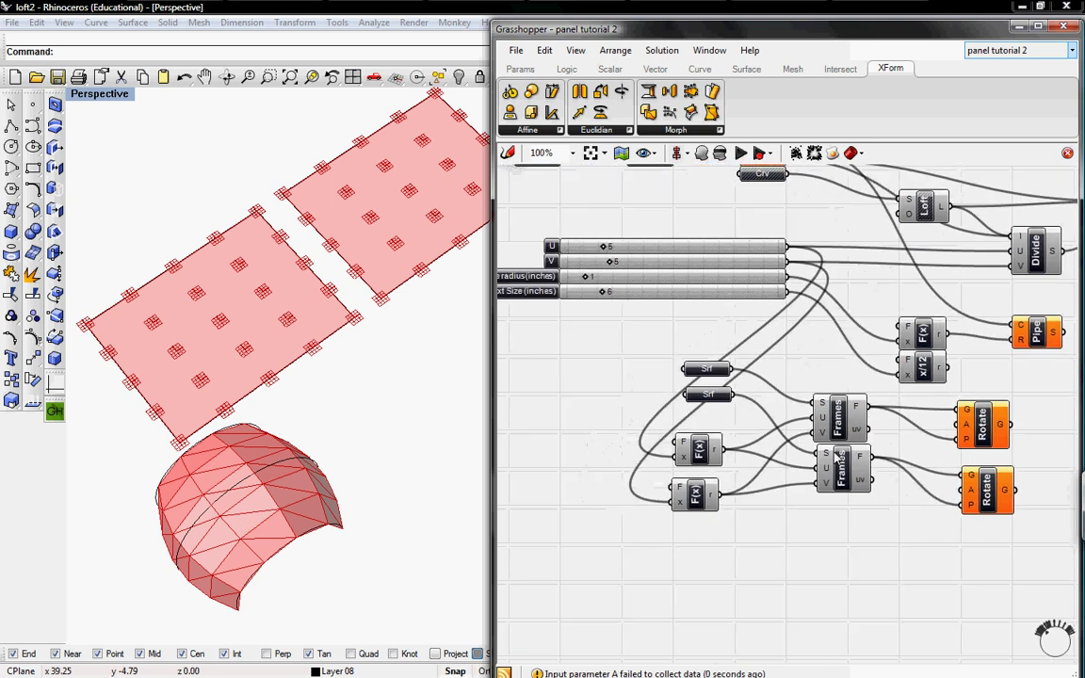
Step: Set the expression rad(a) on the angle input of both Rotate components
right_click(959, 425)
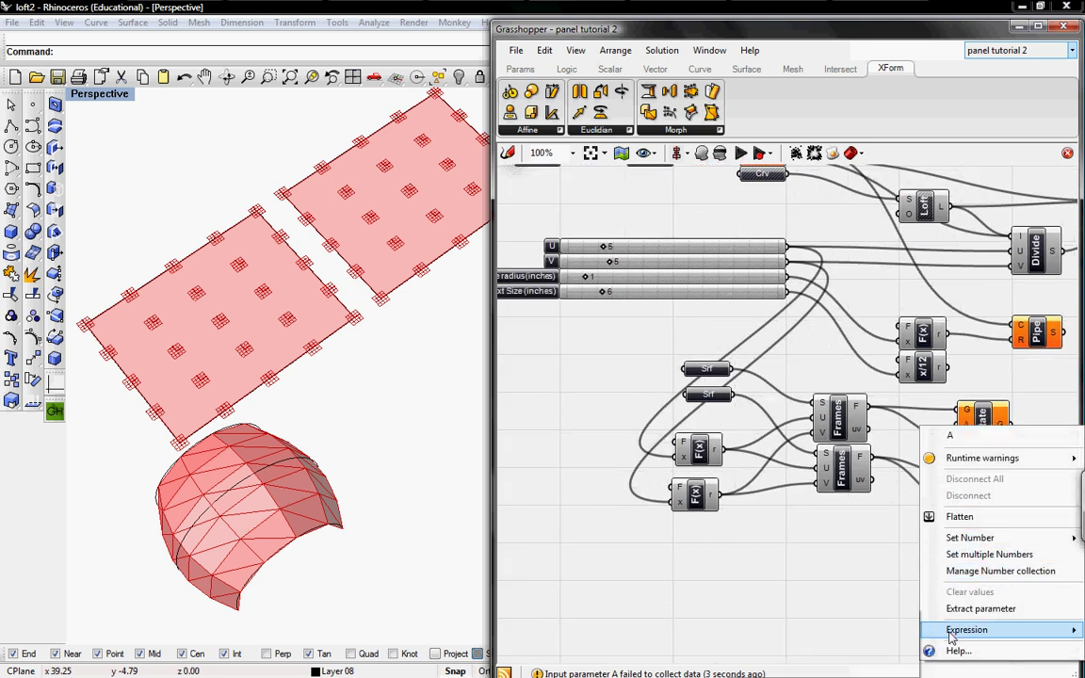
mouse_move(954, 631)
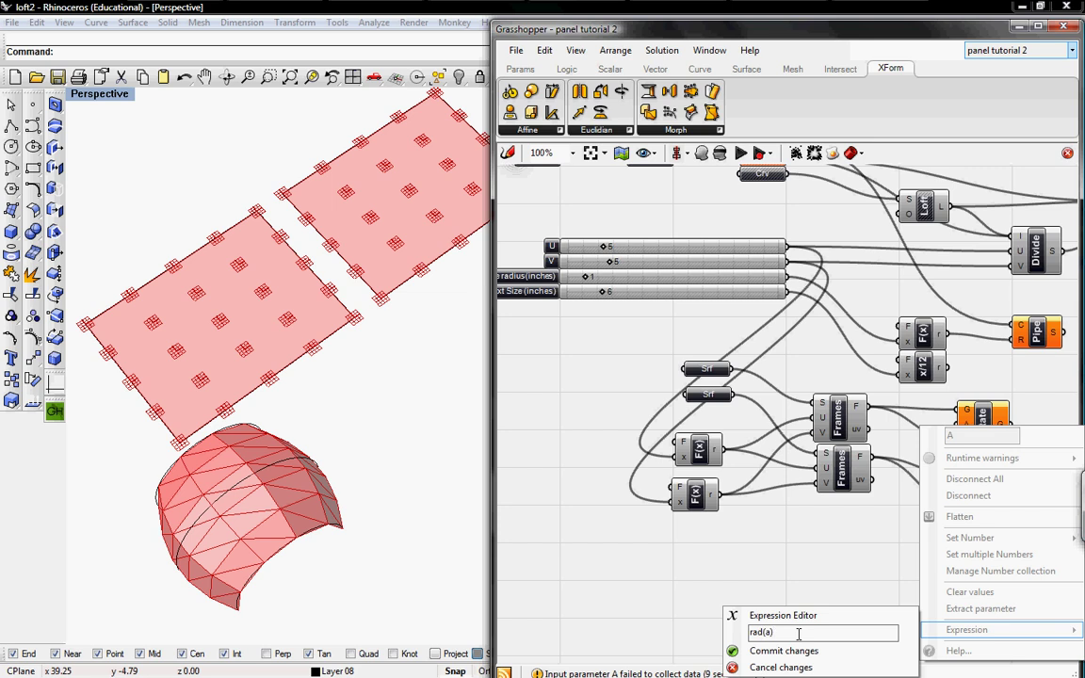
left_click(783, 651)
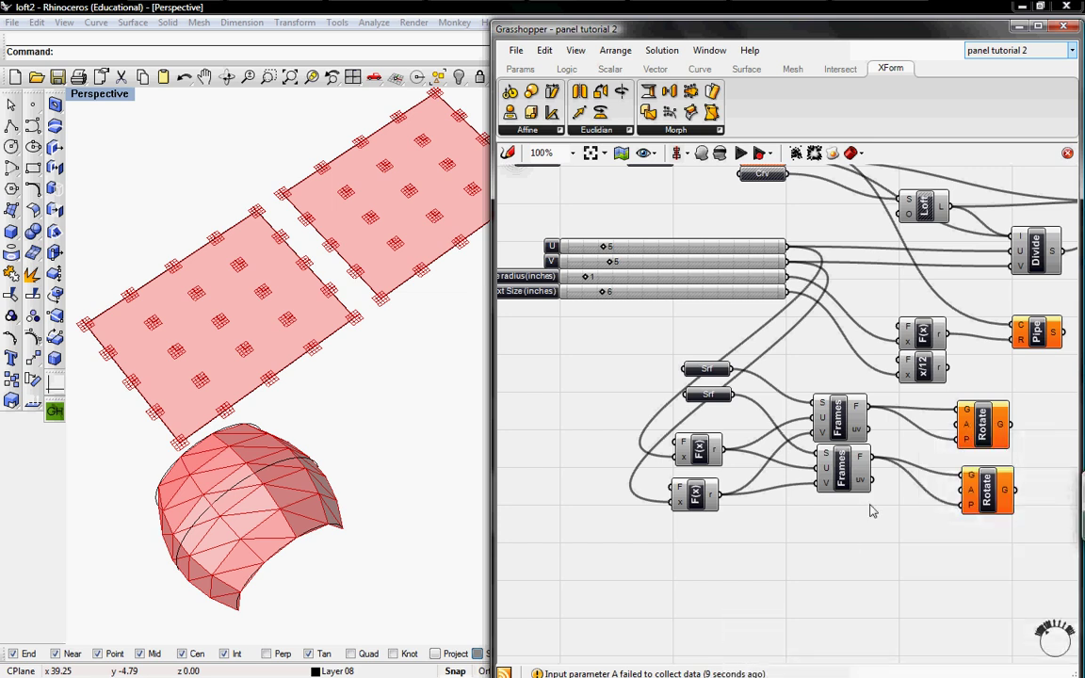
right_click(972, 489)
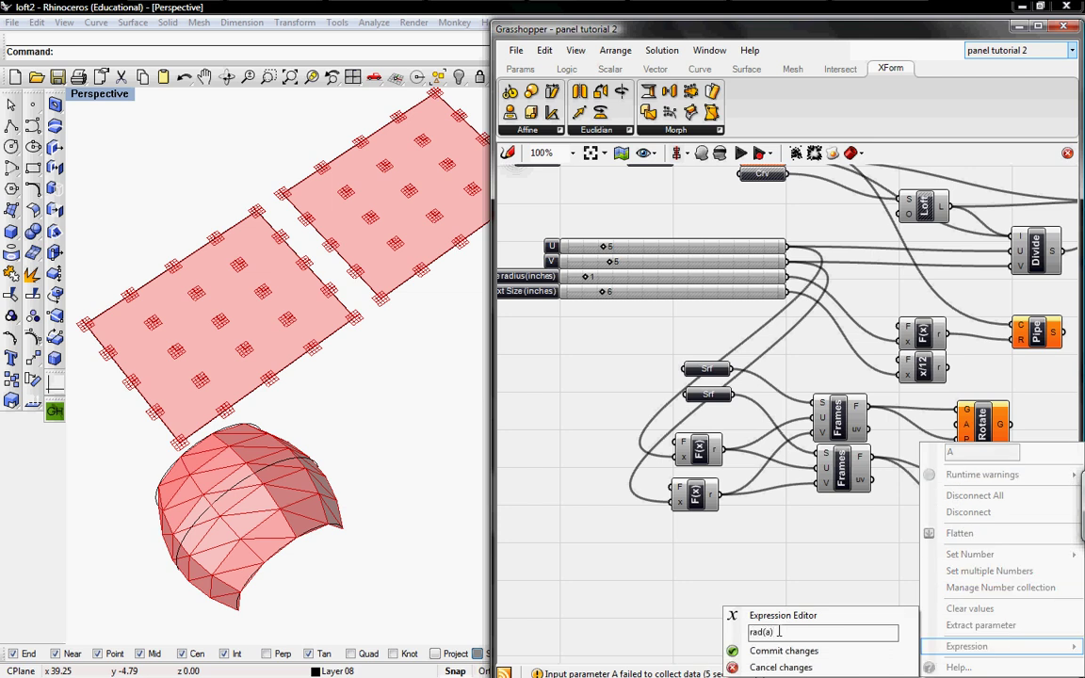
left_click(765, 651)
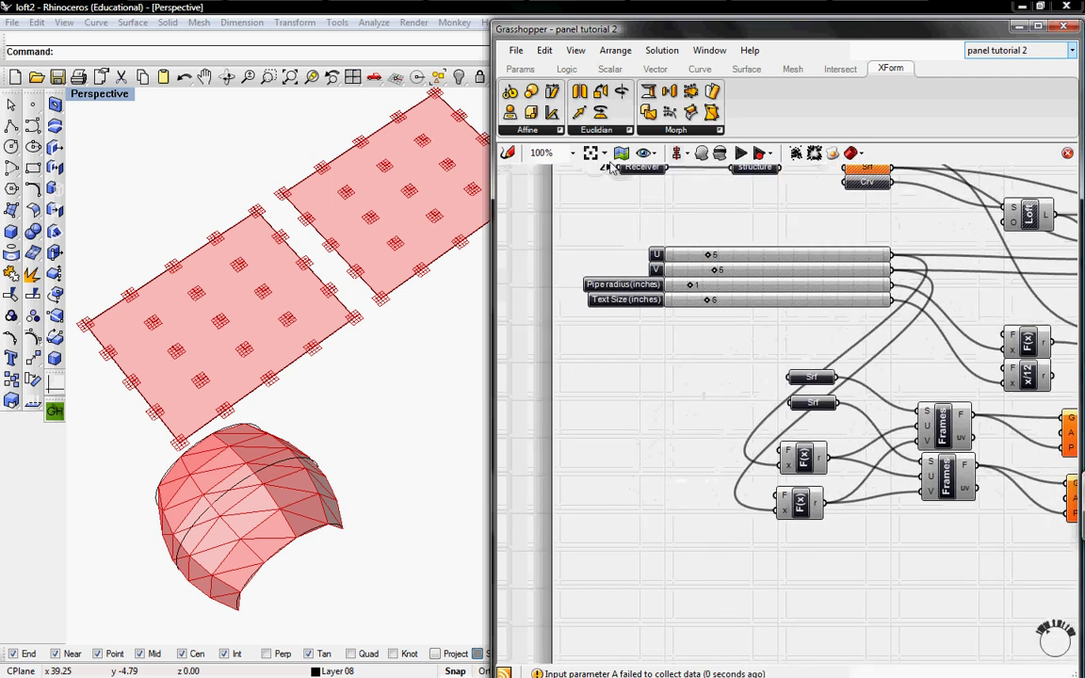
Step: Add a number slider named "aperature A" below the existing sliders, with integer rounding and an upper limit of 360
left_click(520, 69)
left_click_drag(864, 92, 627, 339)
right_click(629, 341)
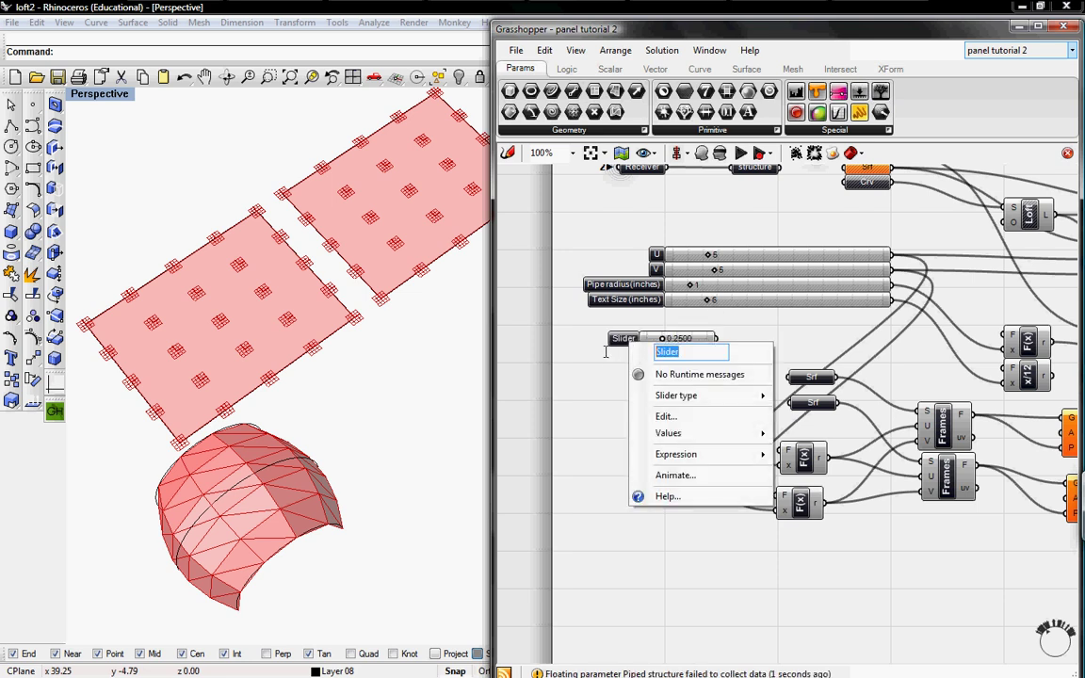
type("aperature A")
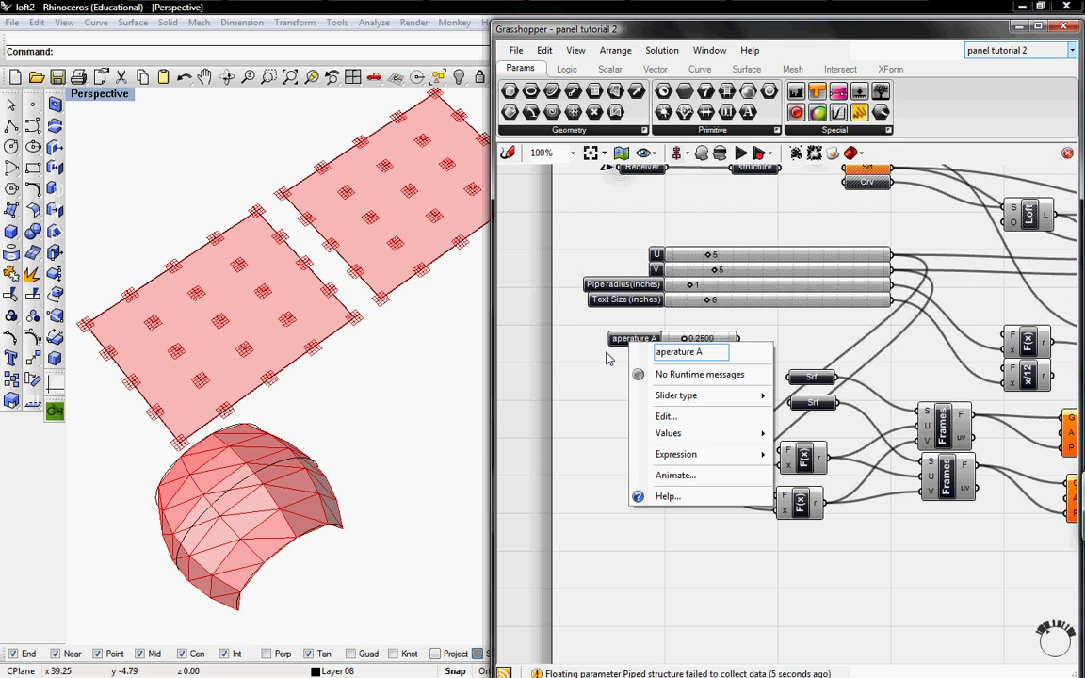
left_click(665, 417)
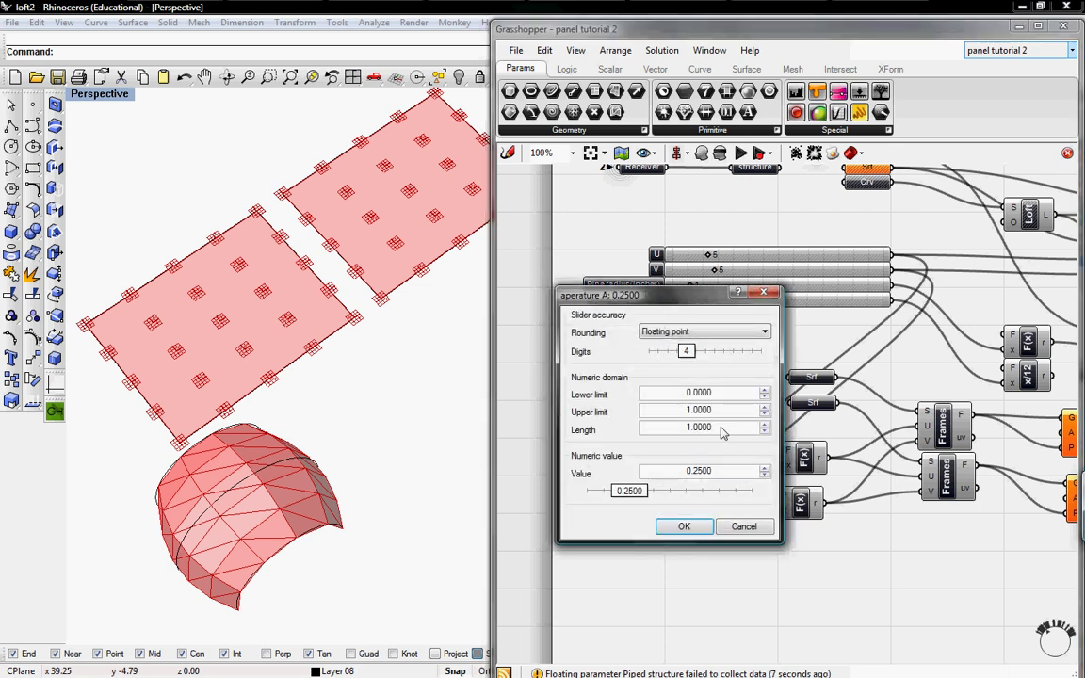
left_click(664, 357)
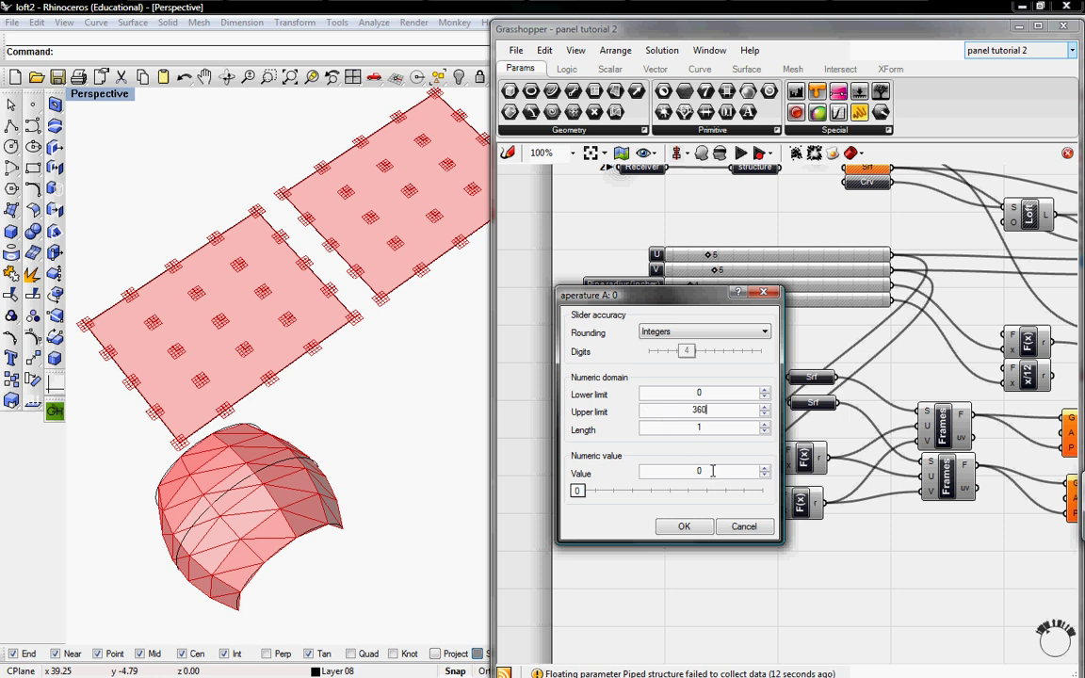
left_click(685, 526)
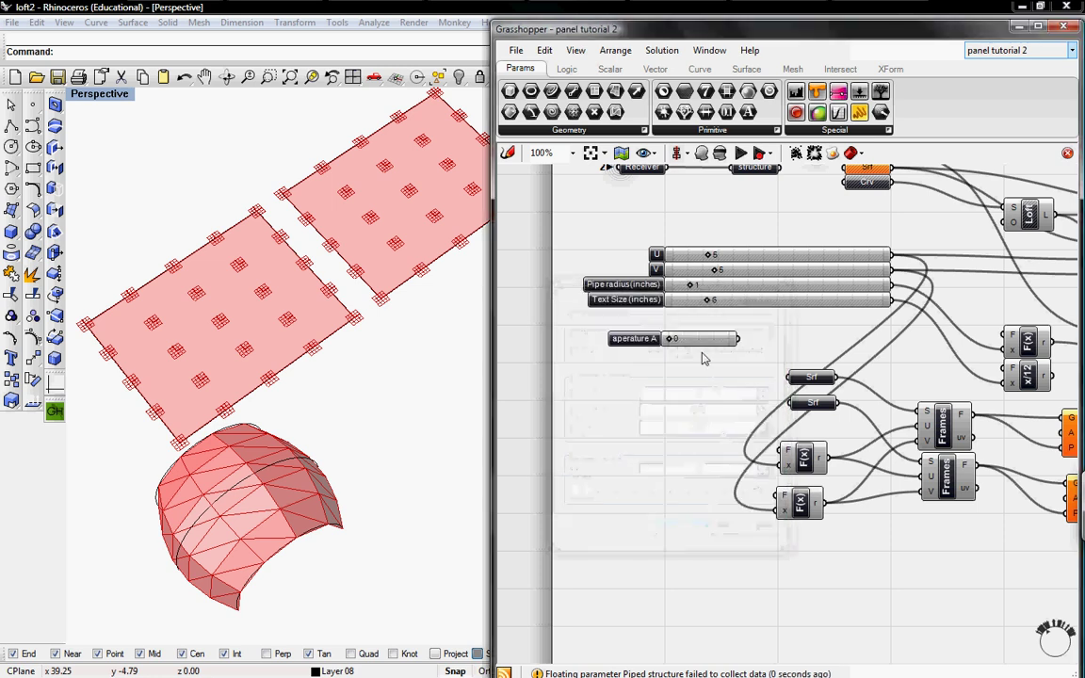
Step: Duplicate the "aperature A" slider just below itself and name the copy "aperature B"
mouse_move(703, 346)
left_mouse_down("alt")
mouse_move(691, 368)
mouse_move(702, 361)
left_mouse_up("alt")
right_click(636, 358)
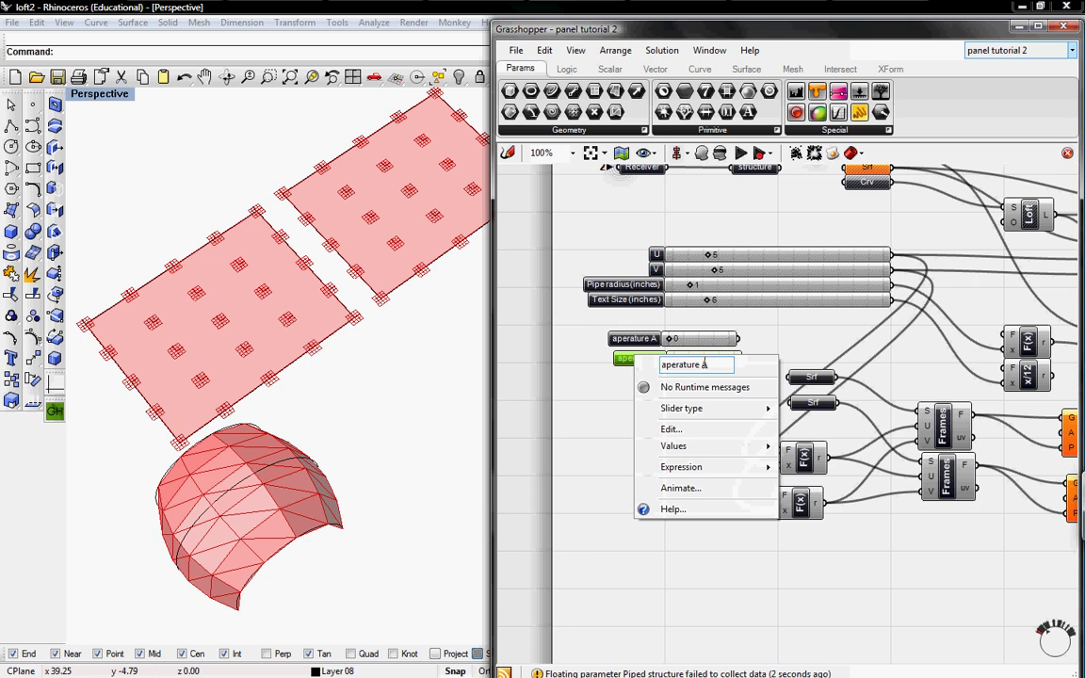
double_click(704, 364)
type("B")
left_click(755, 340)
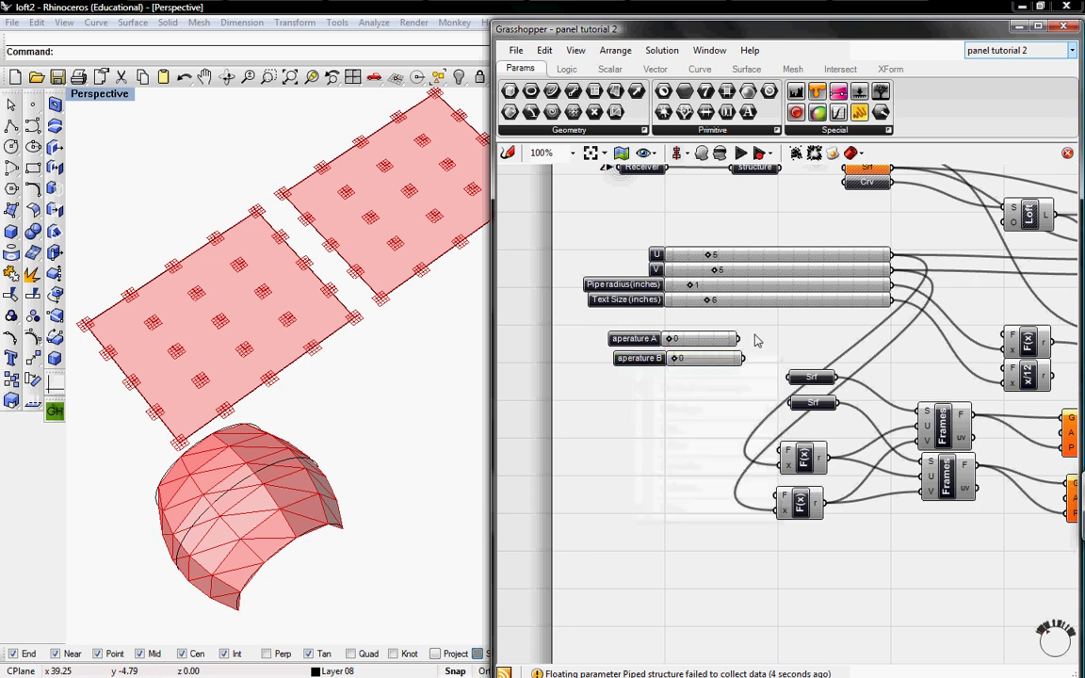
Step: Connect the "aperature A" slider to the upper Rotate component's angle input and "aperature B" to the lower one's
right_click_drag(784, 373, 693, 382)
left_click_drag(650, 347, 978, 440)
left_click_drag(938, 499, 650, 365)
Step: Move the two x-1 functions, both Frames and both Rotate components together to the free canvas beyond the Srf4Pt components
left_click_drag(1018, 586, 600, 428)
right_click_drag(846, 496, 637, 475)
scroll(642, 474, "down", 5)
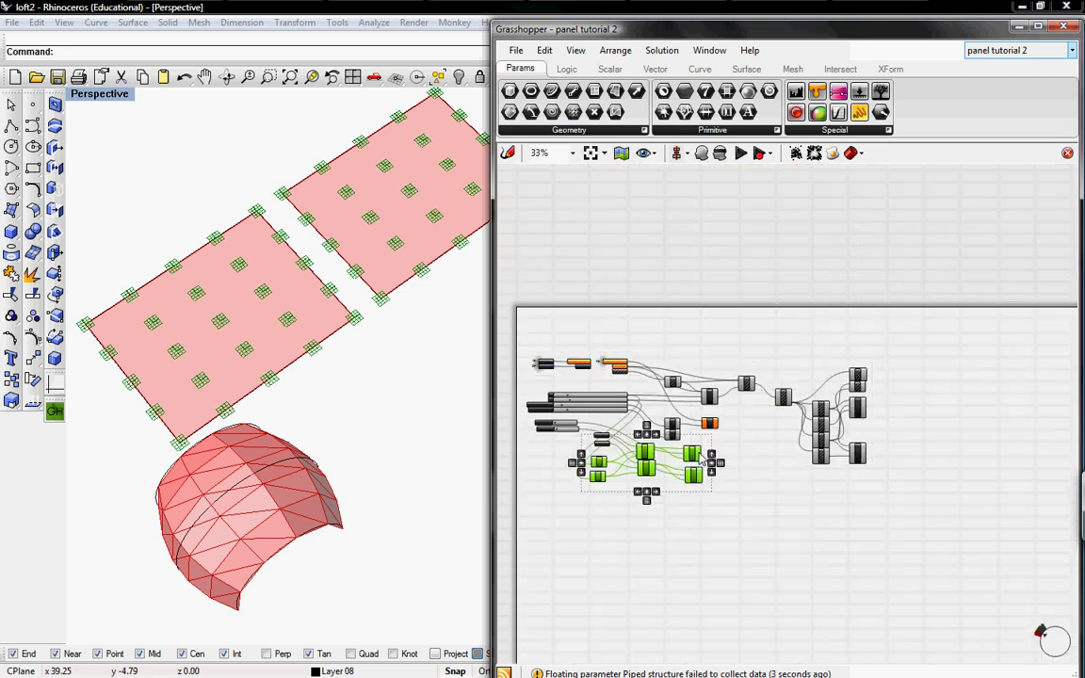
left_click_drag(717, 460, 983, 423)
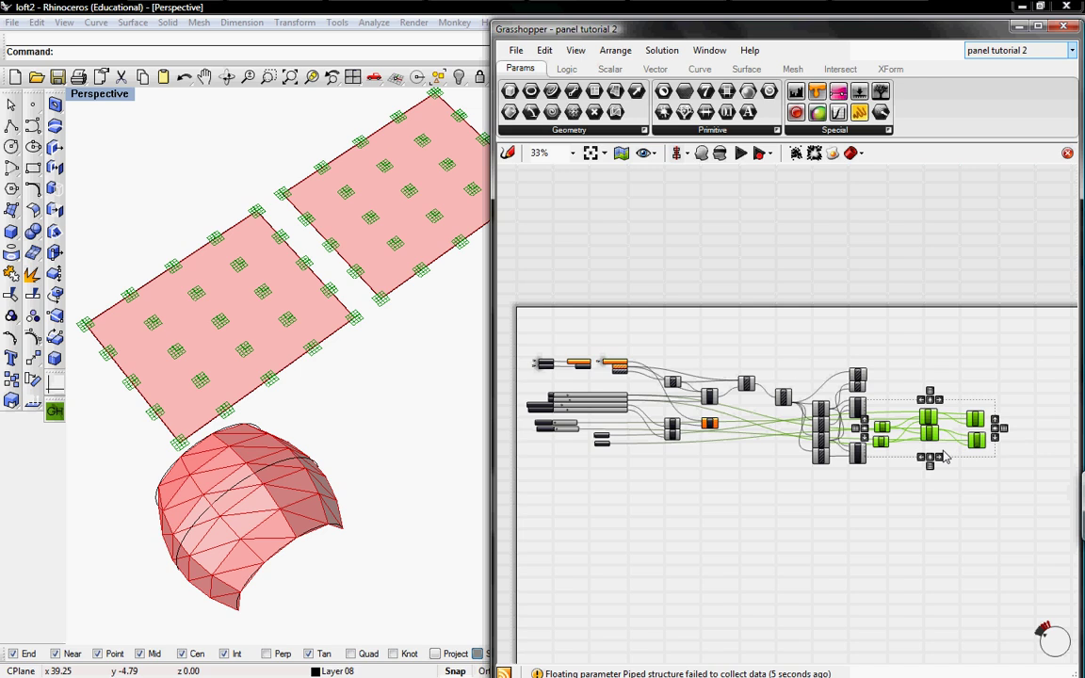
right_click_drag(944, 457, 782, 459)
scroll(778, 459, "up", 6)
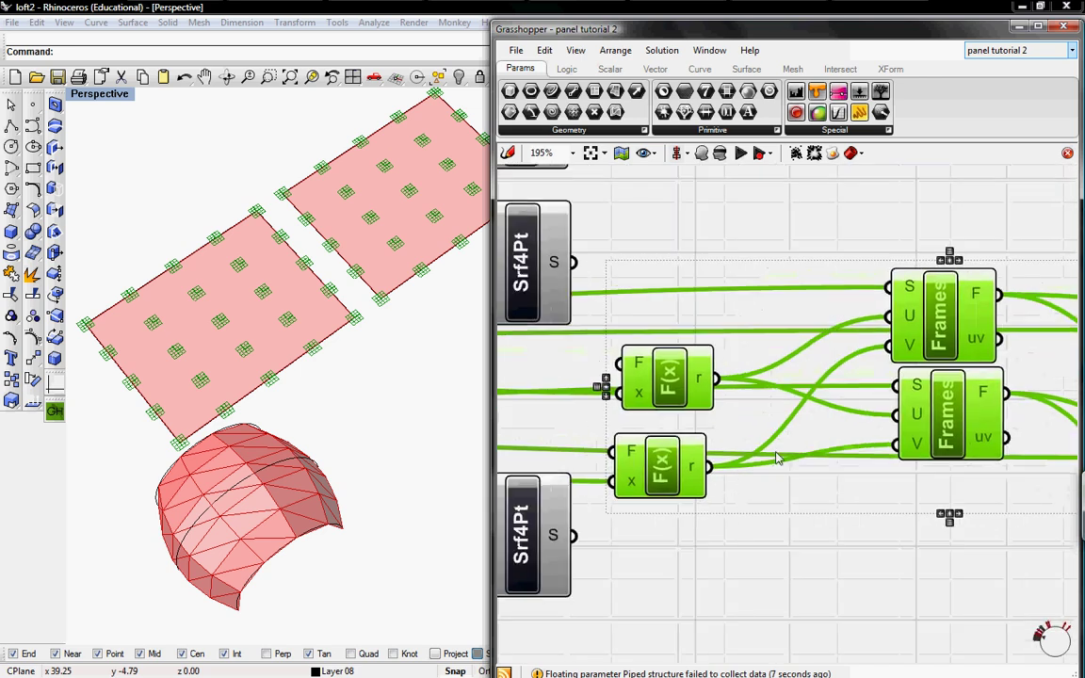
scroll(744, 460, "down", 3)
scroll(780, 415, "up", 2)
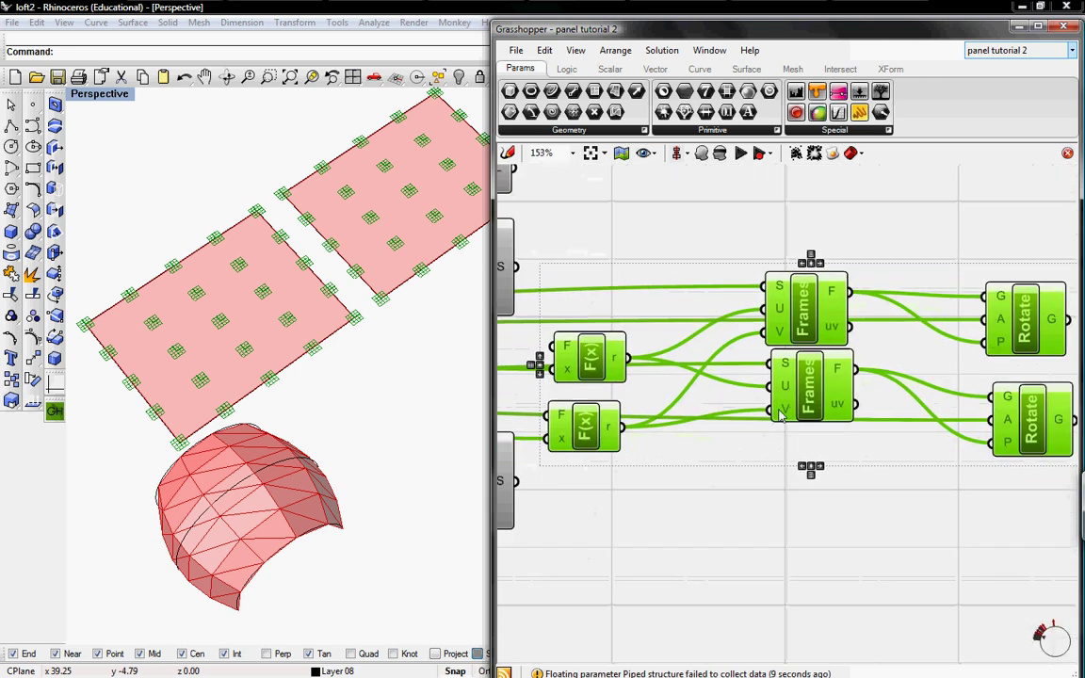
scroll(779, 413, "down", 1)
right_click_drag(829, 416, 864, 395)
left_click(800, 465)
right_click_drag(930, 484, 819, 459)
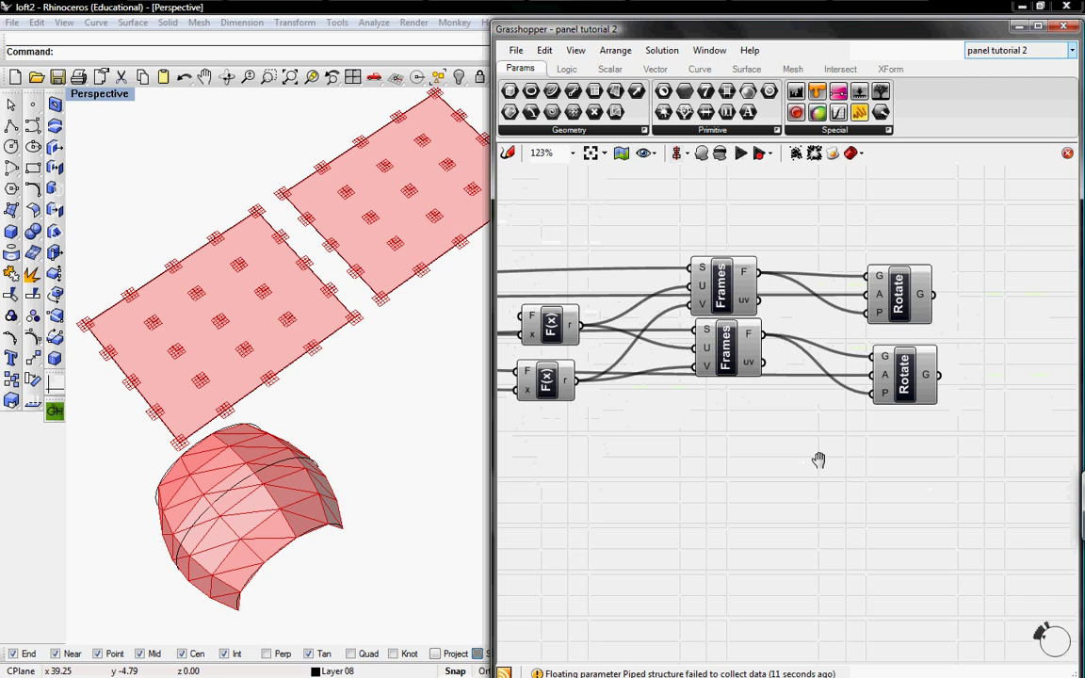
scroll(765, 437, "down", 1)
right_click_drag(710, 416, 747, 419)
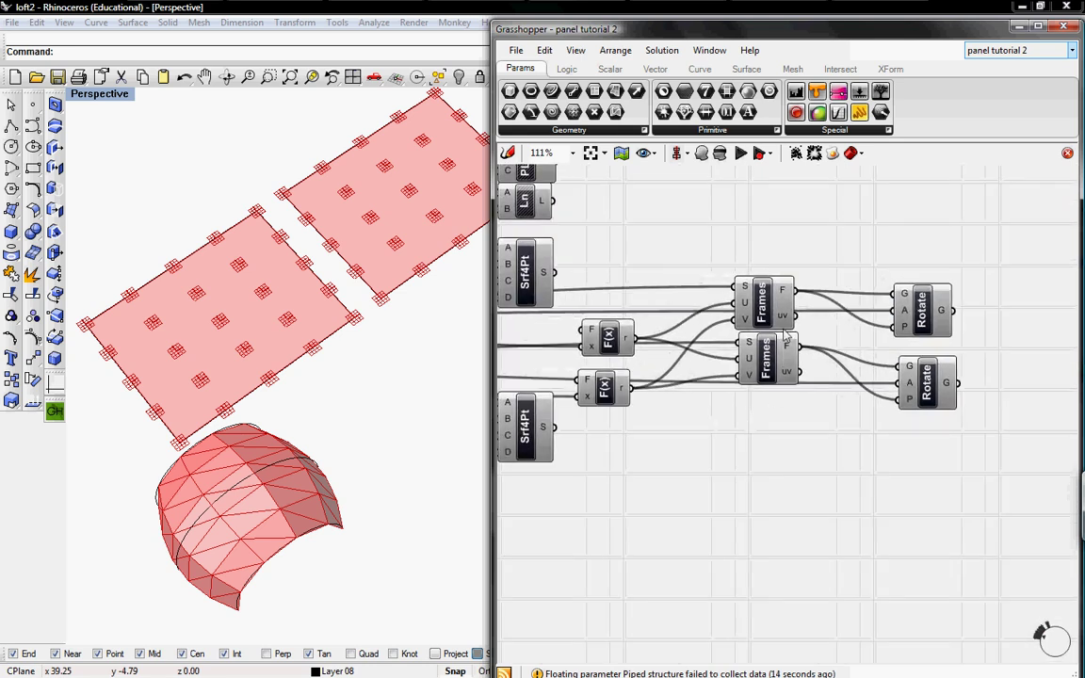
Step: Add two Orient components beyond the Rotate components, one above and one below them
left_click(891, 69)
left_click(597, 130)
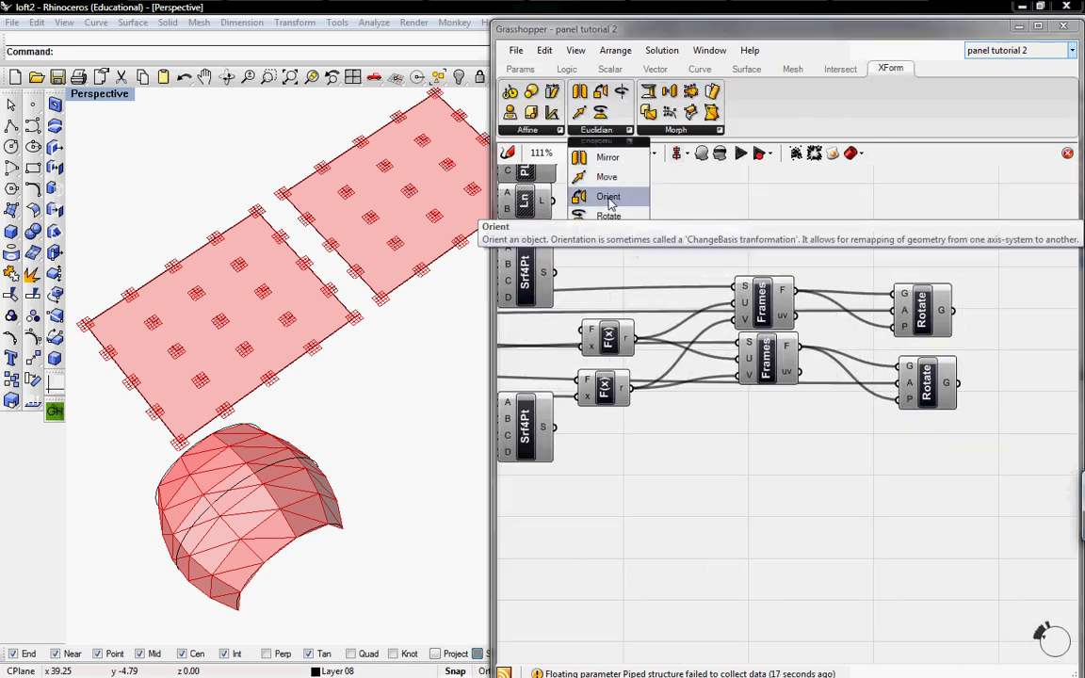
left_click(608, 198)
left_click(987, 231)
right_click_drag(980, 283, 1003, 298)
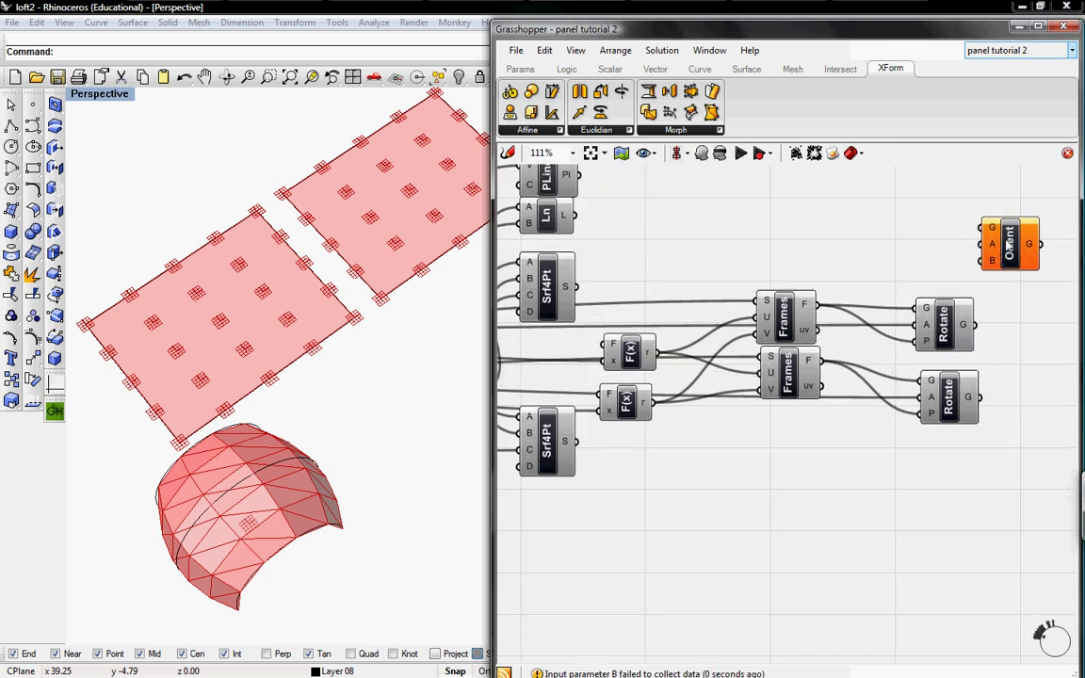
left_click(1008, 241)
left_click_drag(1008, 243, 1000, 501, "alt")
Step: Connect the upper and lower Srf4Pt surface outputs to the geometry inputs of the matching Orient components
right_click_drag(916, 451, 919, 423)
left_click_drag(973, 458, 629, 432)
left_click_drag(973, 462, 580, 415)
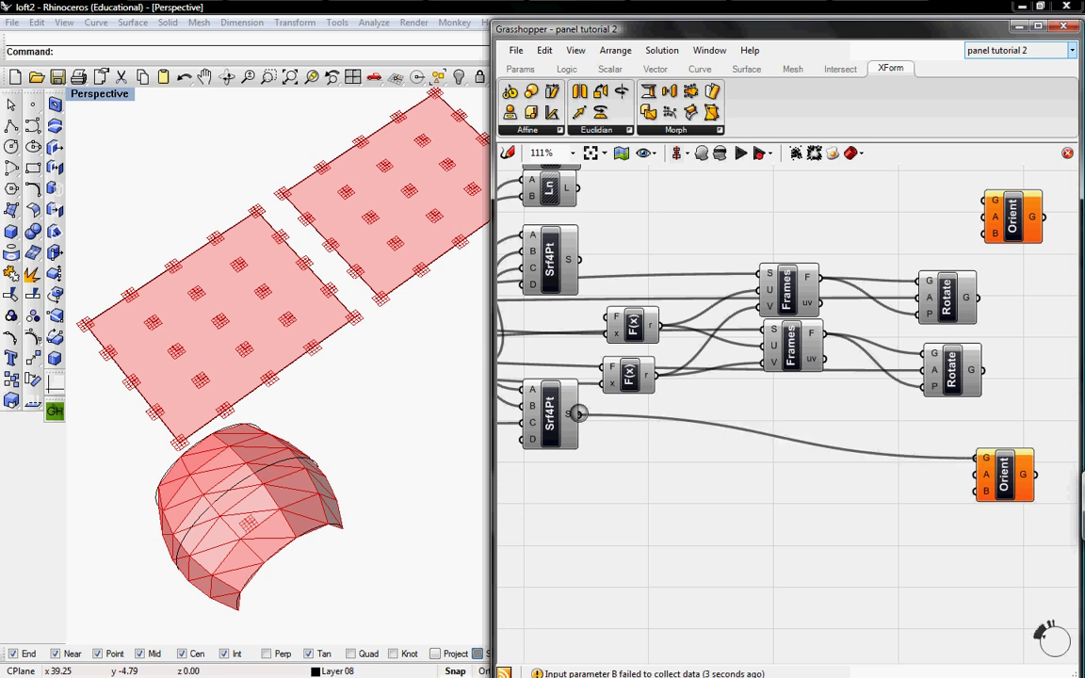
left_click_drag(580, 259, 1016, 236)
mouse_move(1003, 221)
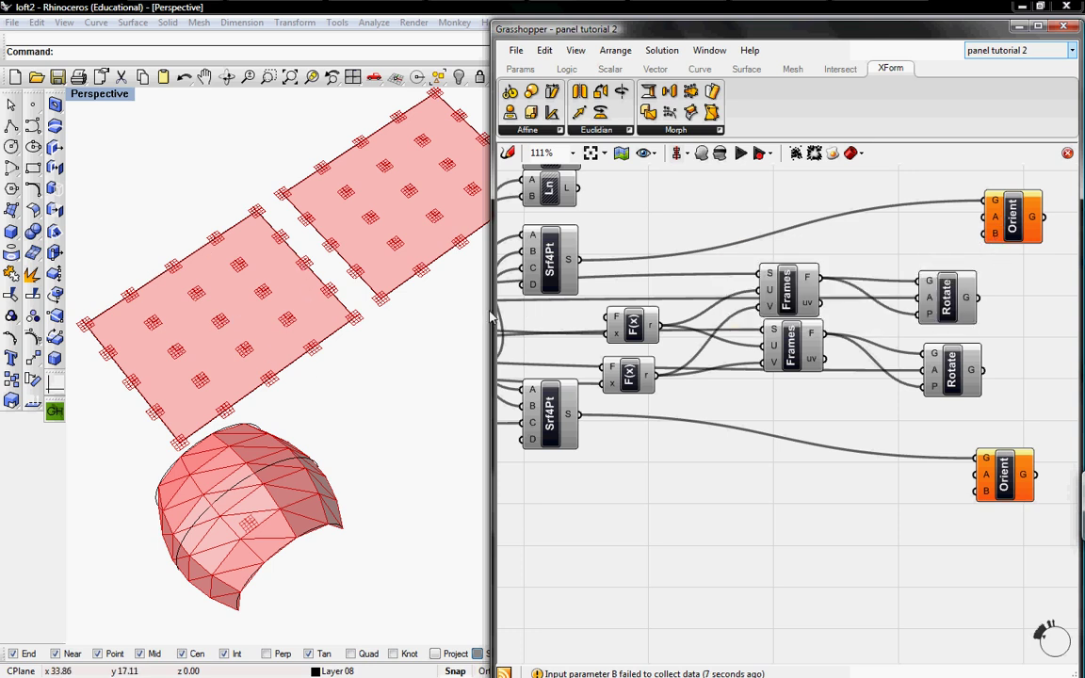
Step: Shift both Rotate components closer to the Frames and connect each Rotate output to the B input of its matching Orient
left_click_drag(947, 298, 912, 284)
left_click(953, 371)
left_click_drag(954, 370, 979, 489)
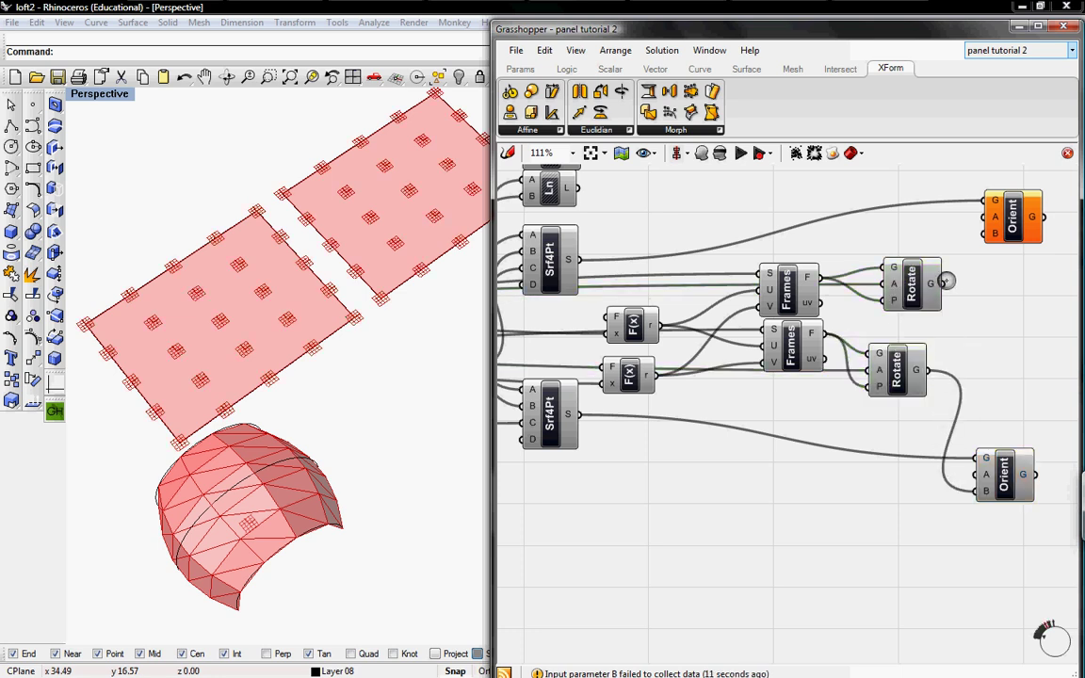
left_click_drag(944, 282, 985, 232)
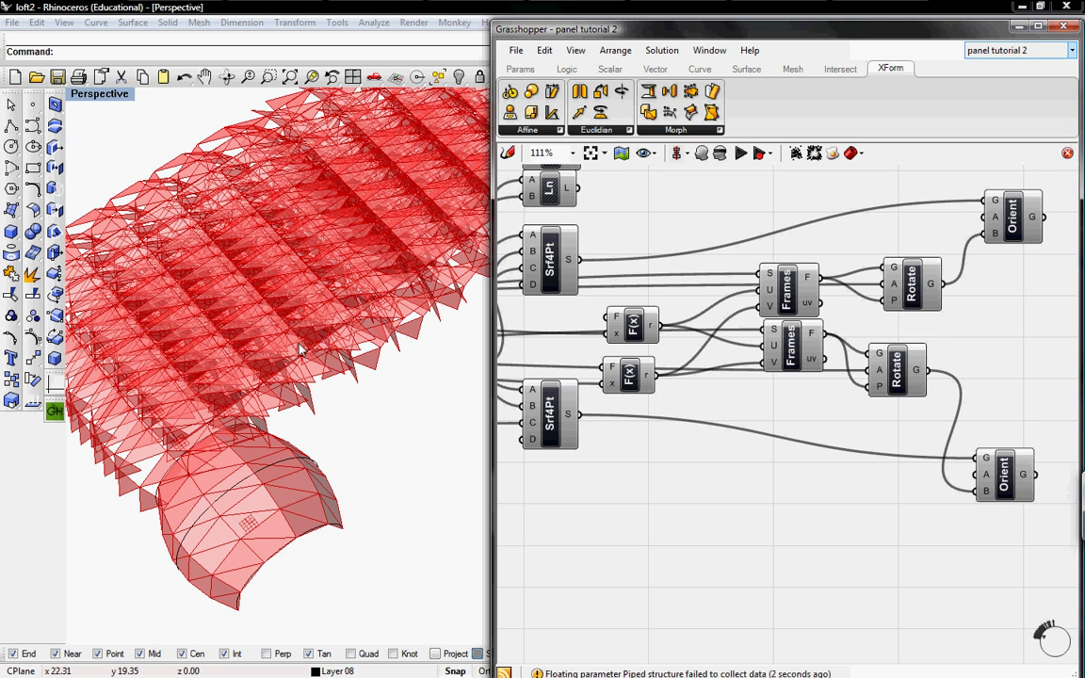
Step: Flatten the G, A and B inputs of the upper Orient component
right_click(996, 202)
key("Escape")
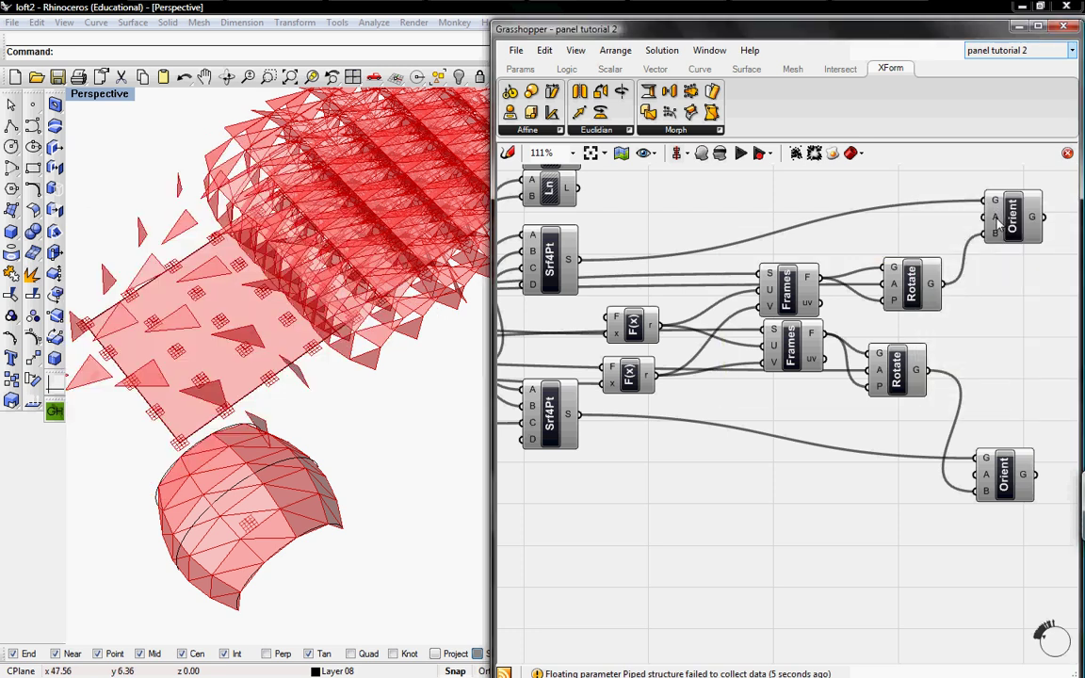
right_click(998, 218)
left_click(972, 310)
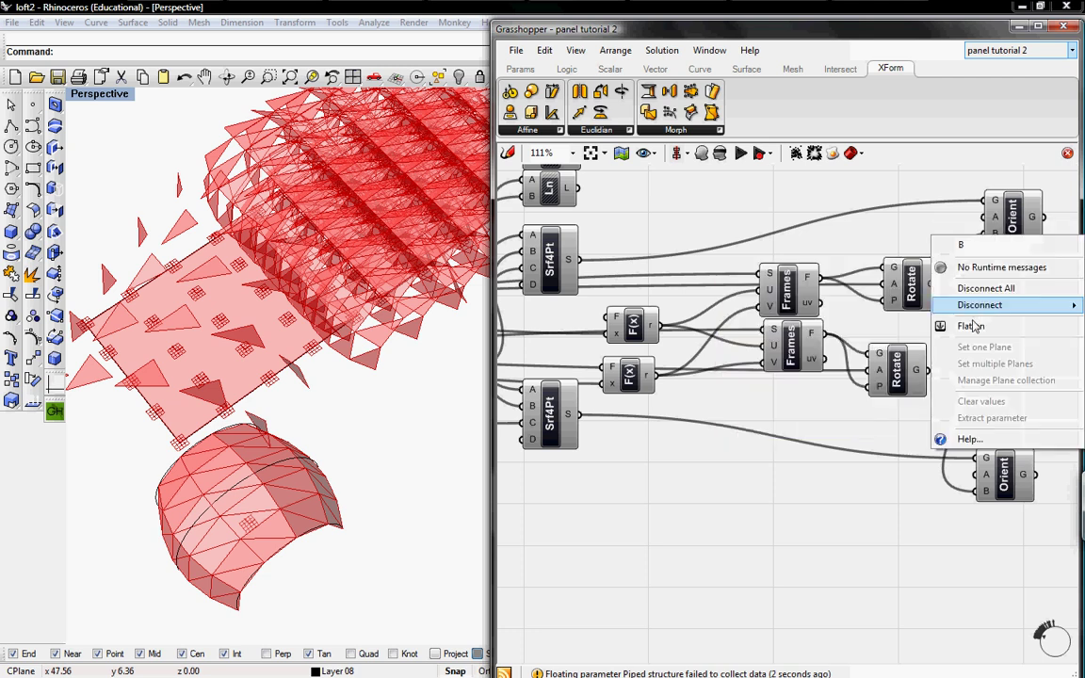
left_click(973, 327)
Step: Flatten the G, A and B inputs of the lower Orient component
right_click(987, 459)
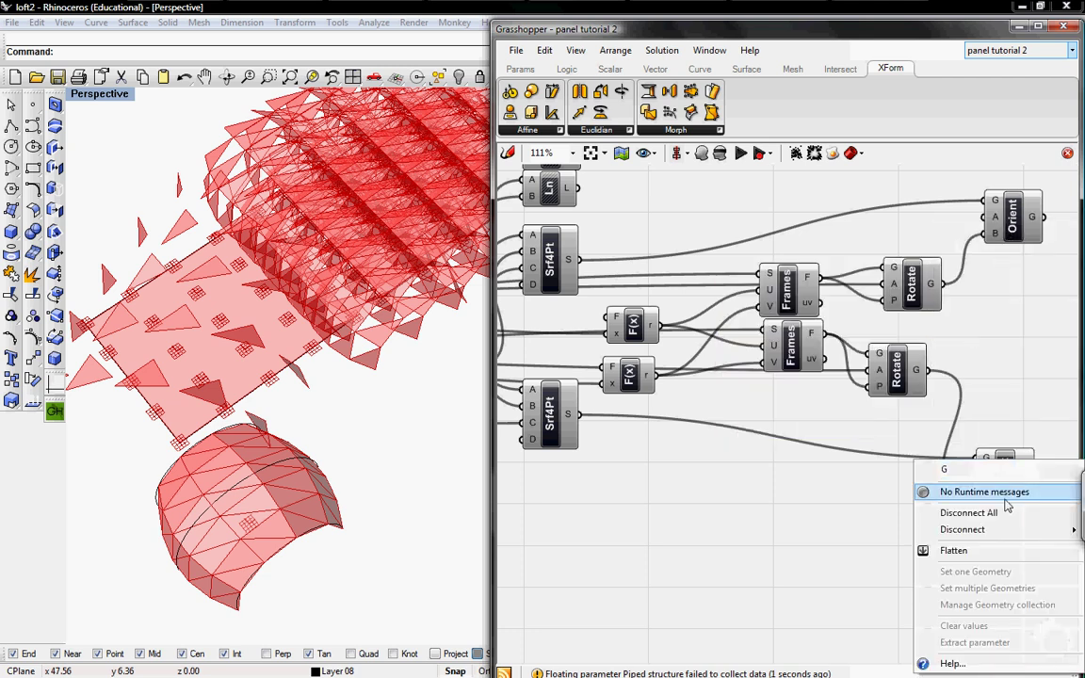
left_click(950, 561)
right_click(986, 476)
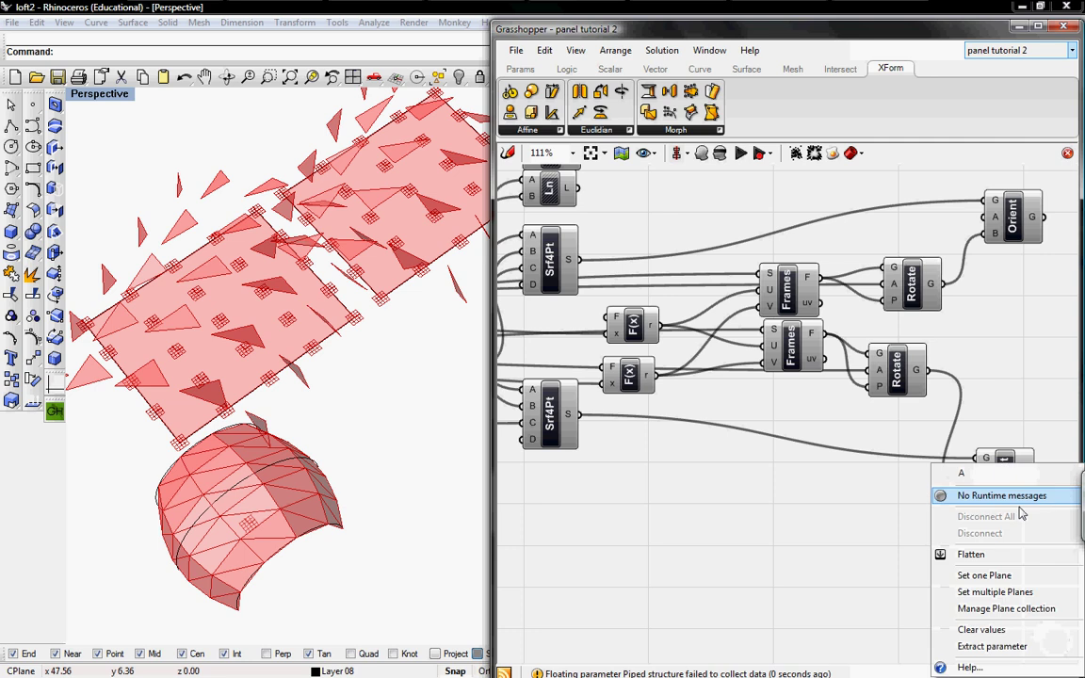
left_click(962, 557)
right_click(986, 491)
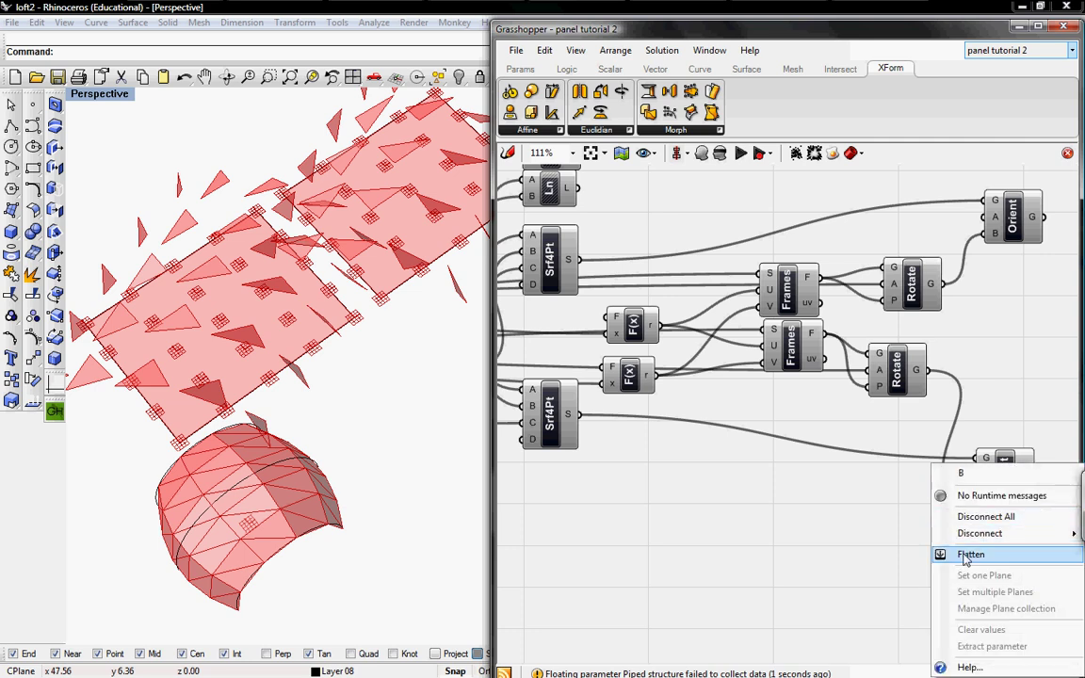
left_click(968, 555)
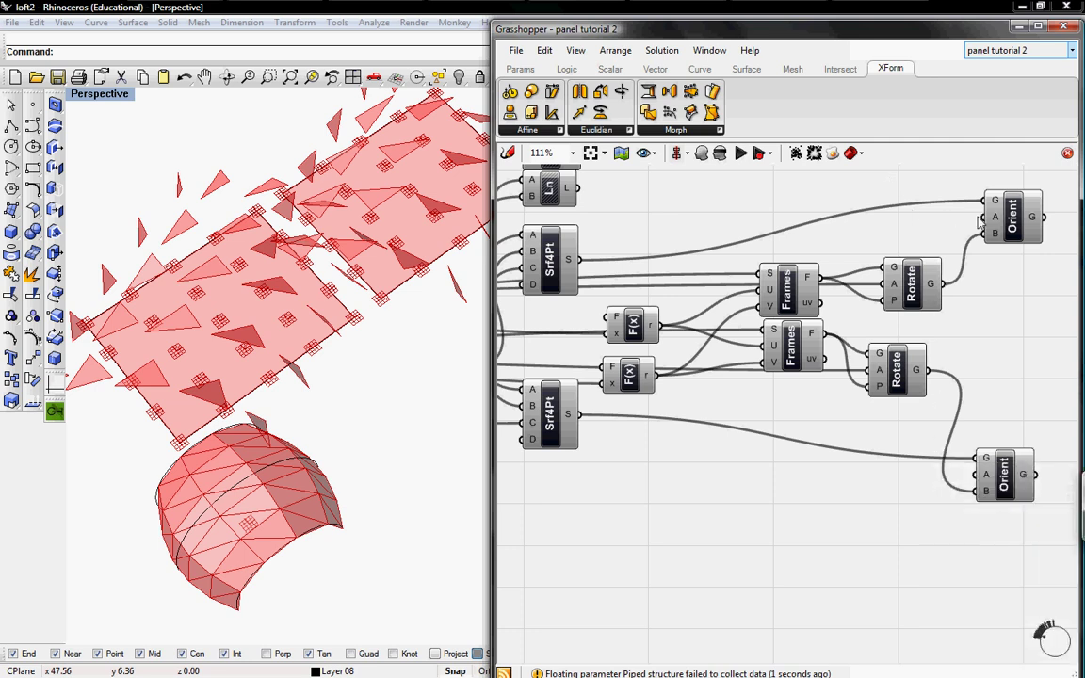
Step: Add two BRep Area components and feed each one from the surface output of its own Srf4Pt component
mouse_move(998, 219)
left_click(725, 71)
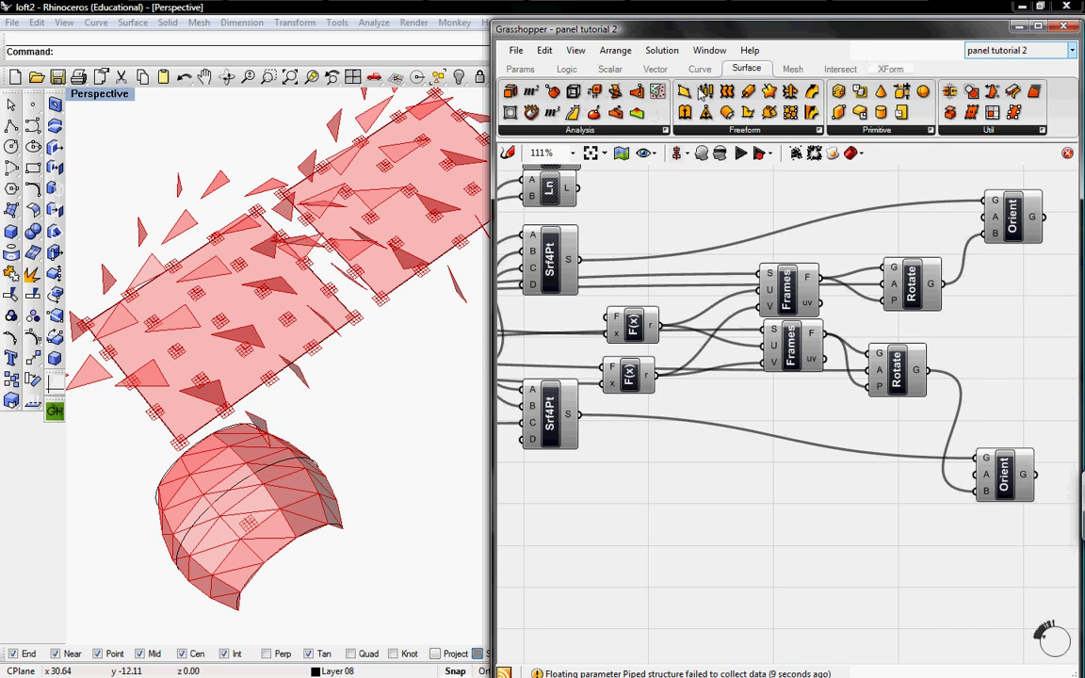
left_click(559, 131)
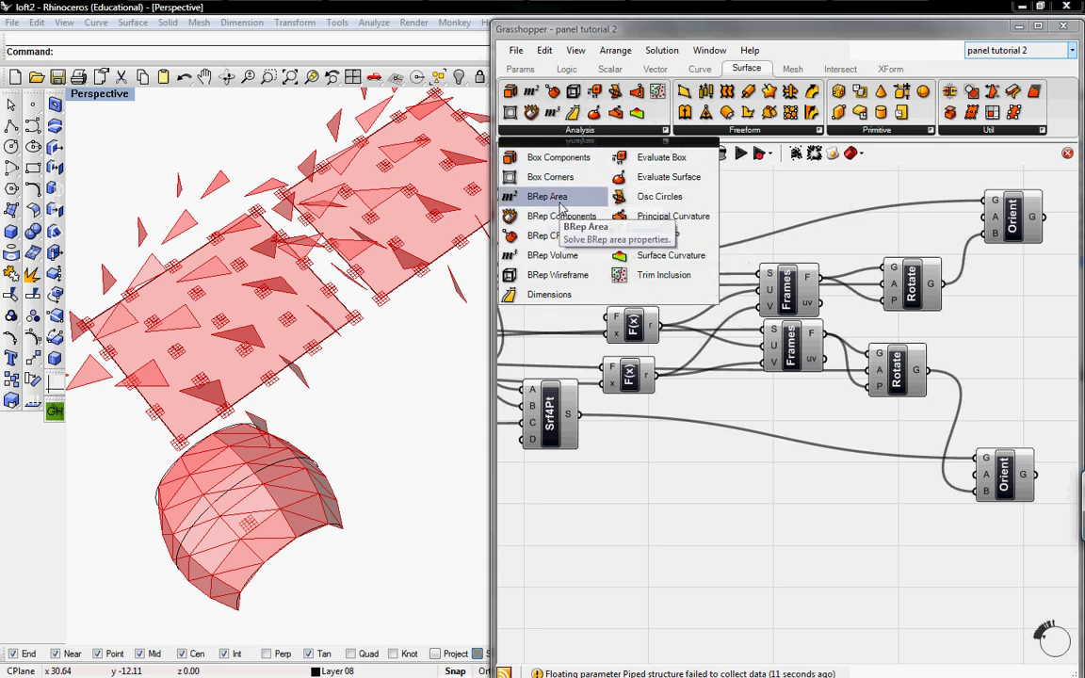
mouse_move(562, 205)
left_mouse_down()
mouse_move(709, 207)
mouse_move(704, 470)
mouse_move(568, 414)
left_mouse_up()
left_click(670, 478)
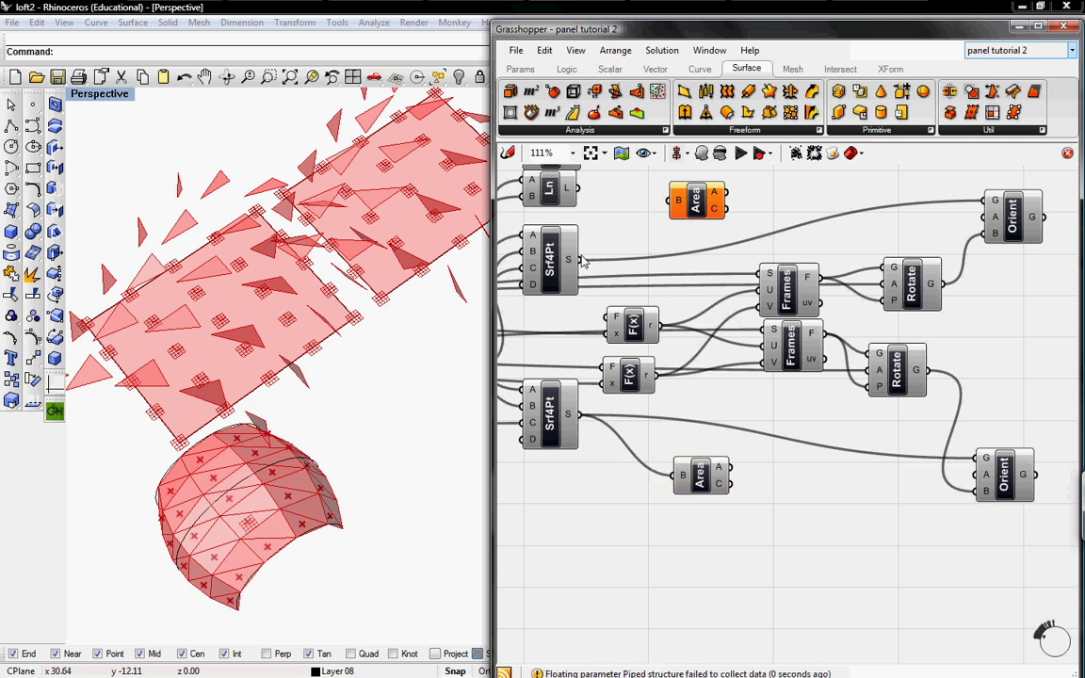
left_click_drag(569, 259, 667, 194)
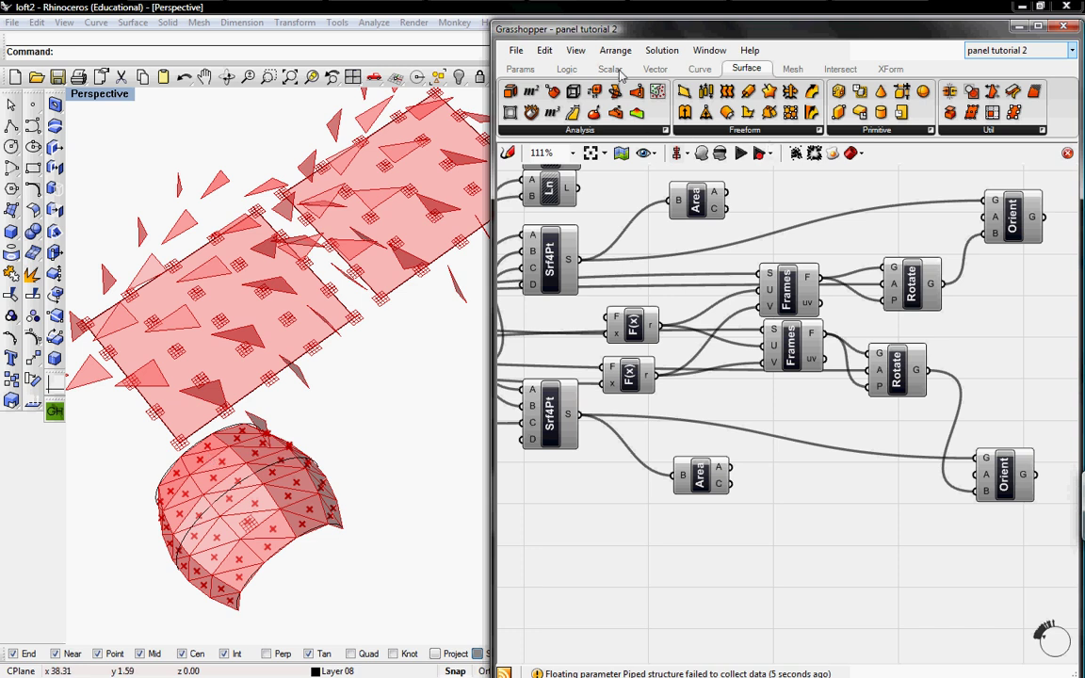
Step: Add two Plane 3Pt components, one beside each Area component
left_click(654, 70)
left_click(721, 131)
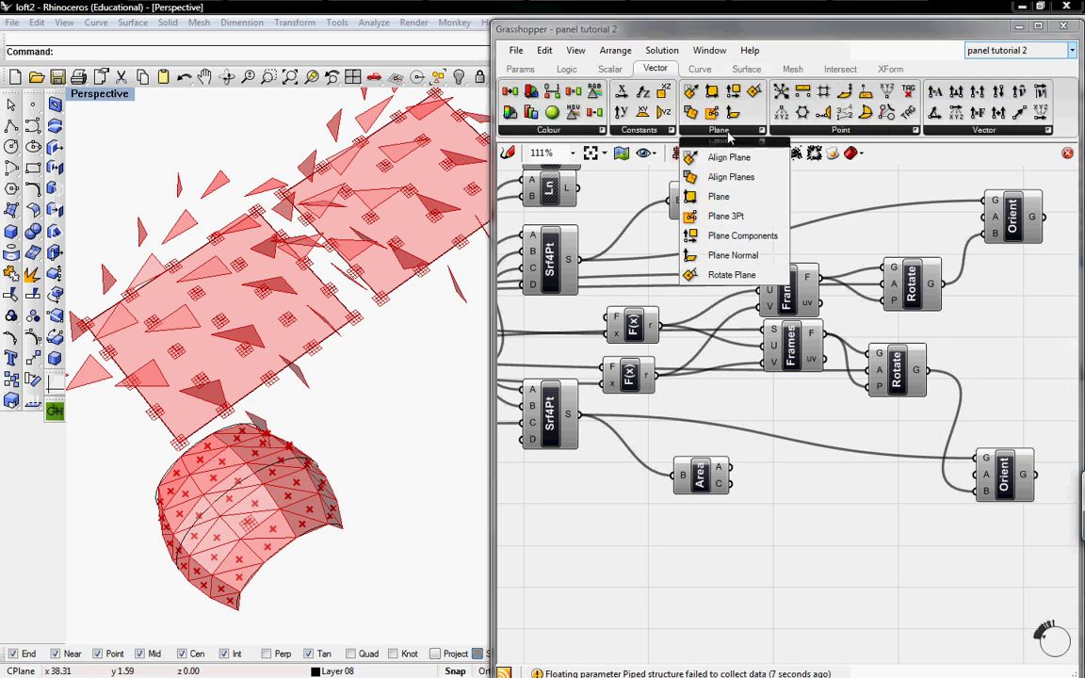
left_click_drag(725, 216, 844, 495)
left_click(837, 215)
right_click_drag(820, 250, 886, 302)
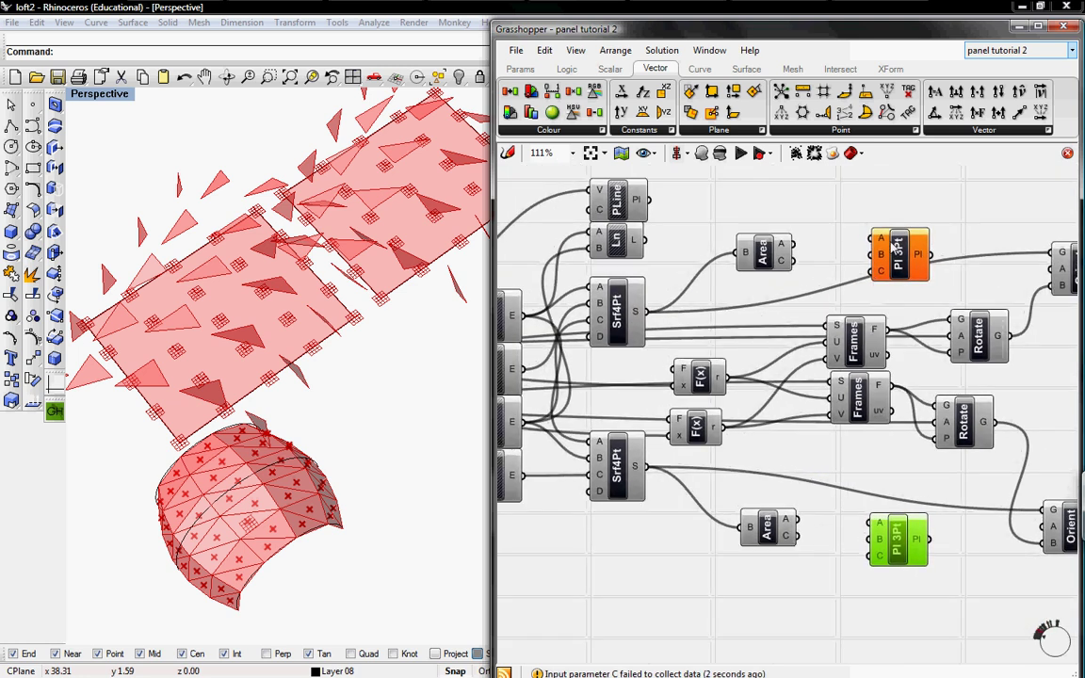
Step: Connect the centroid output of each Area component to the A input of its neighbouring Plane 3Pt
mouse_move(884, 242)
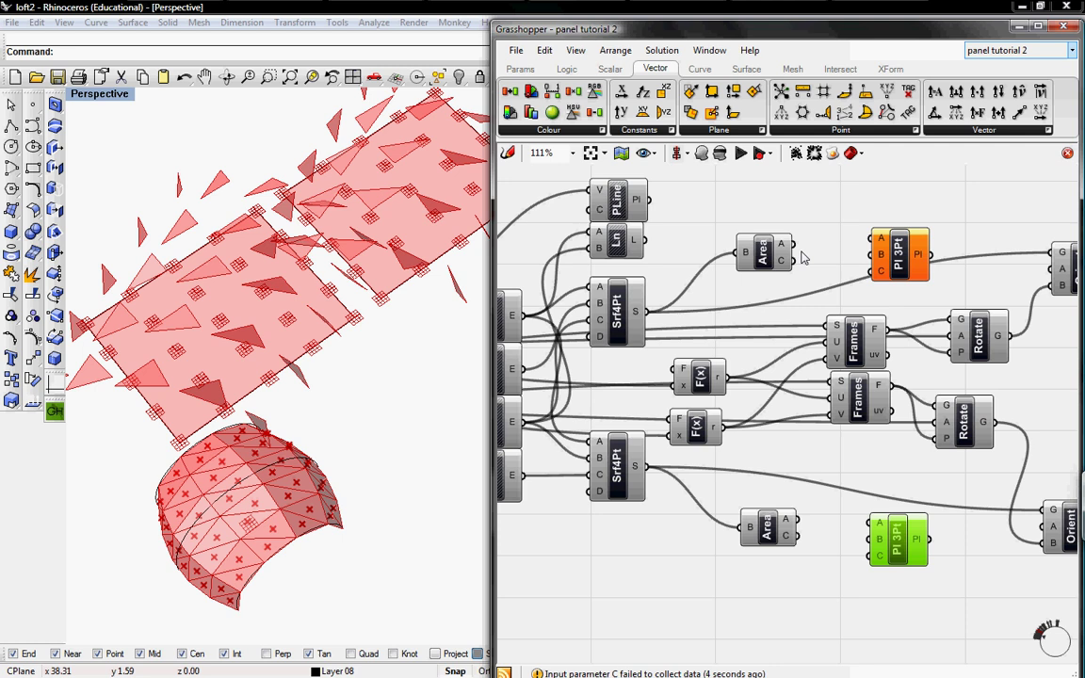
left_click_drag(794, 261, 877, 235)
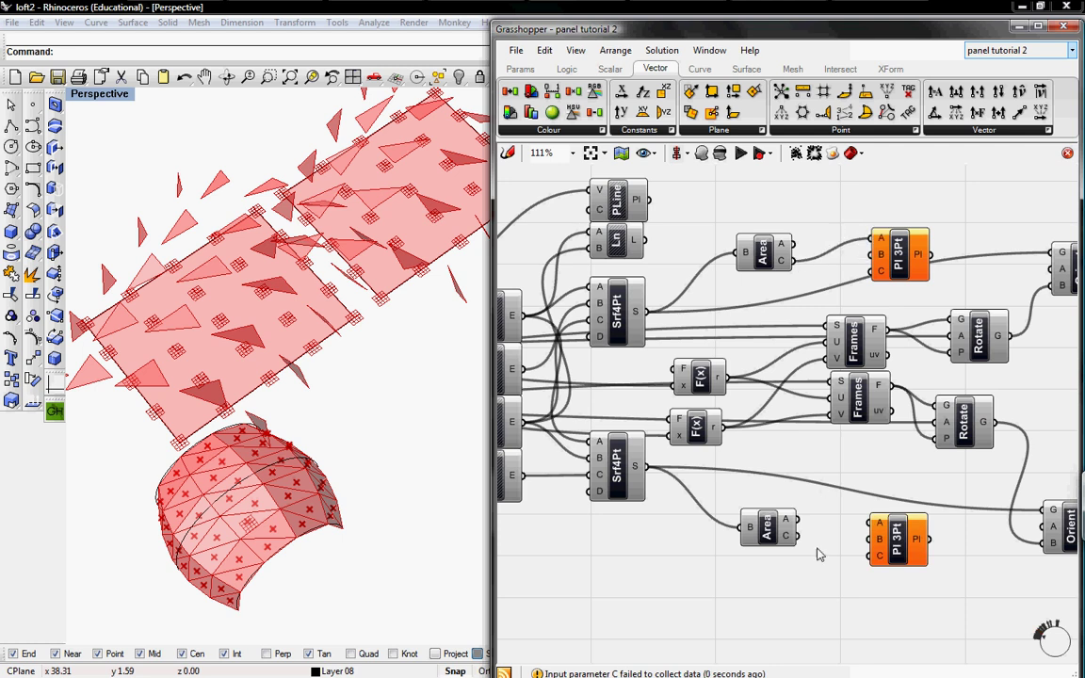
left_click_drag(797, 537, 871, 523)
Step: Connect the first Item output to the B input and the second Item output to the C input of the upper Plane 3Pt
right_click_drag(856, 290, 936, 276)
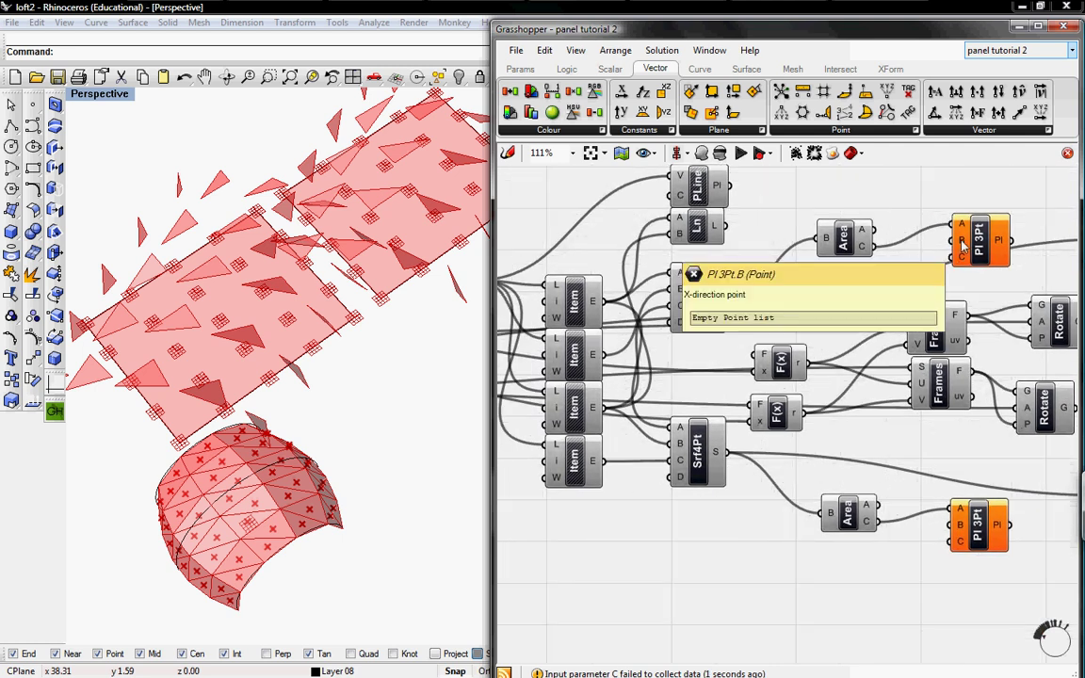
mouse_move(958, 260)
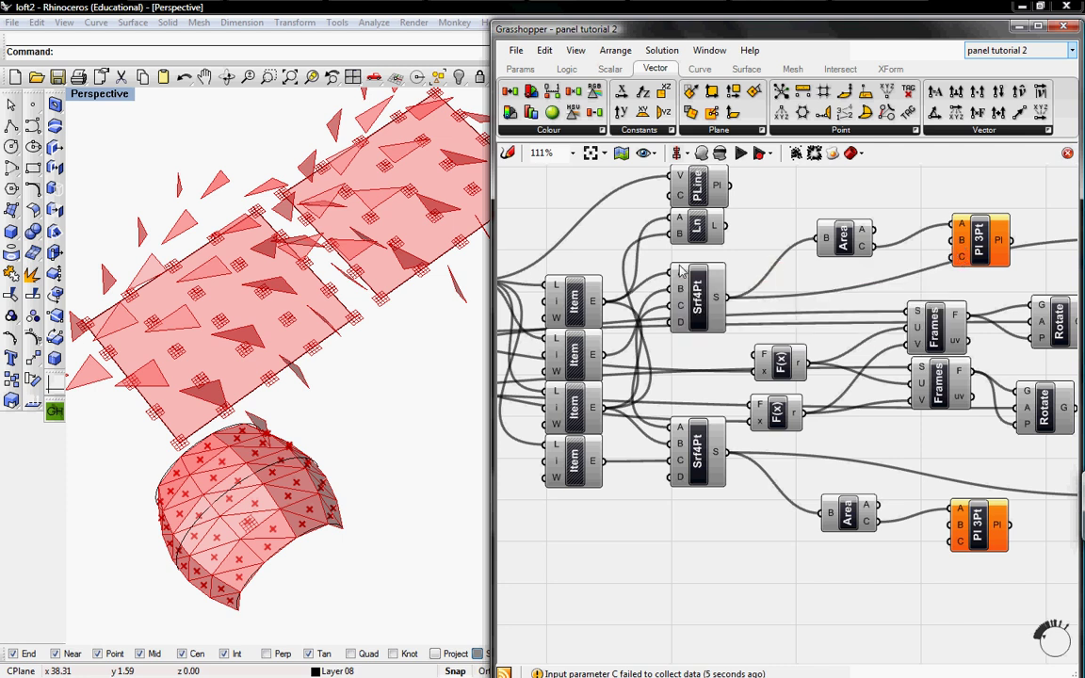
left_click_drag(605, 301, 954, 240)
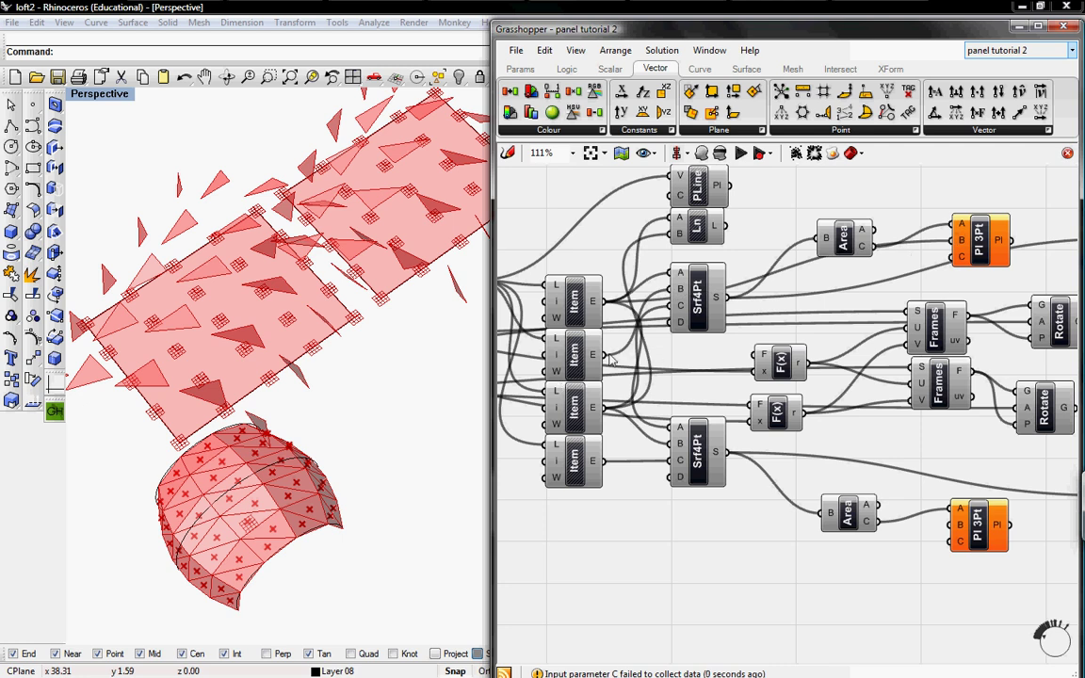
left_click_drag(596, 301, 954, 256)
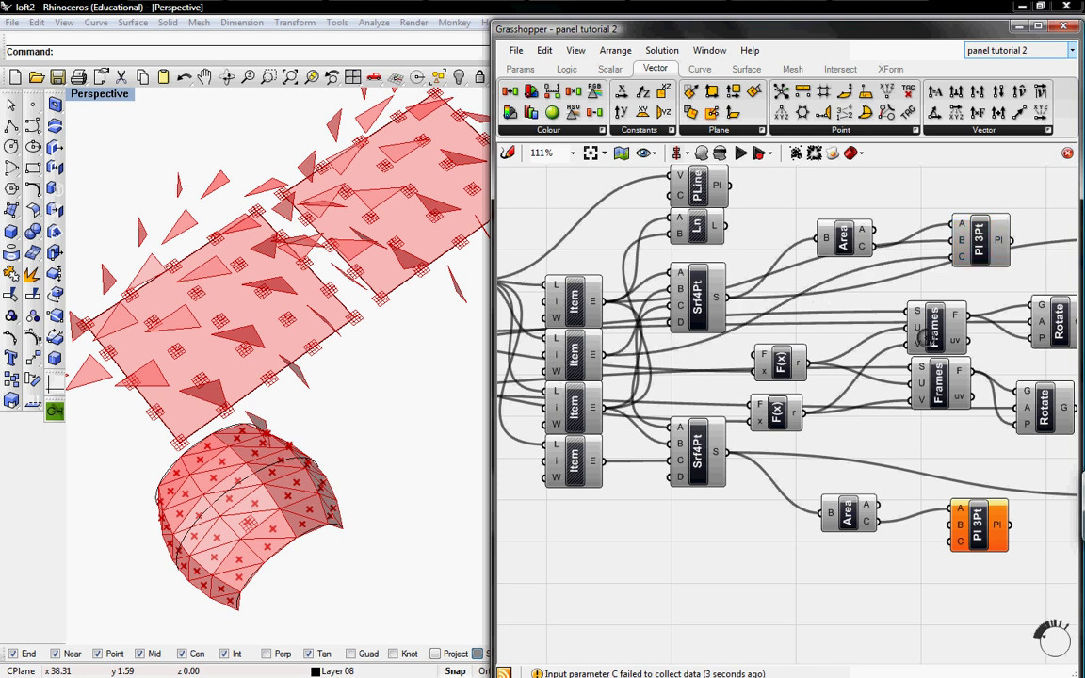
Step: Connect the third Item output to the B input and the fourth Item output to the C input of the lower Plane 3Pt
left_click(959, 548)
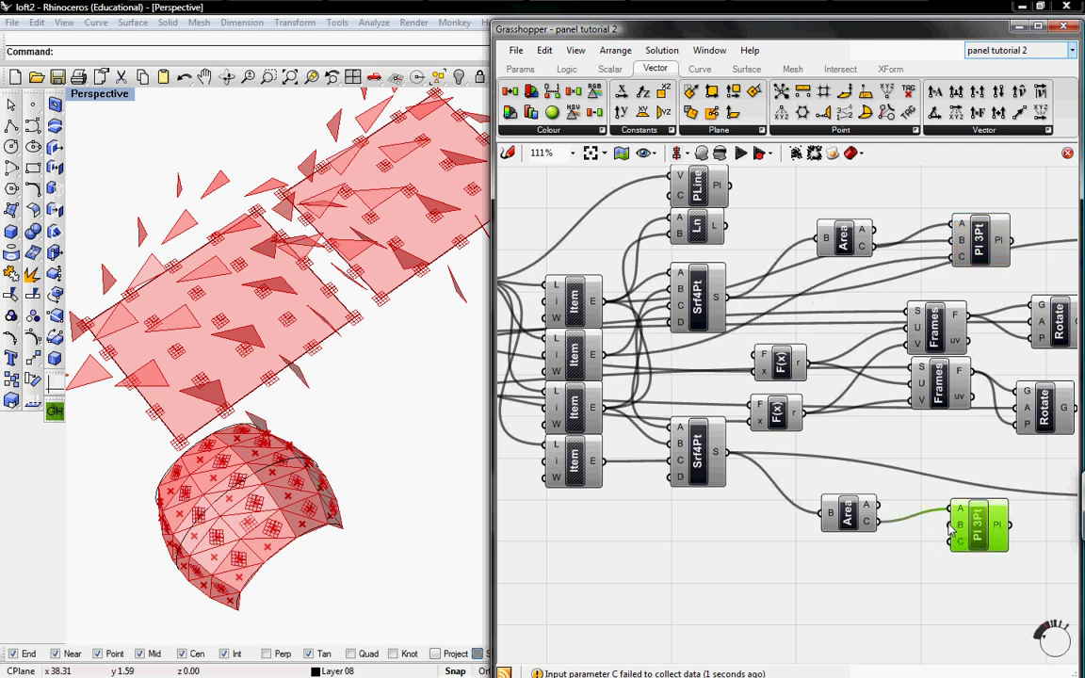
left_click_drag(952, 532, 610, 406)
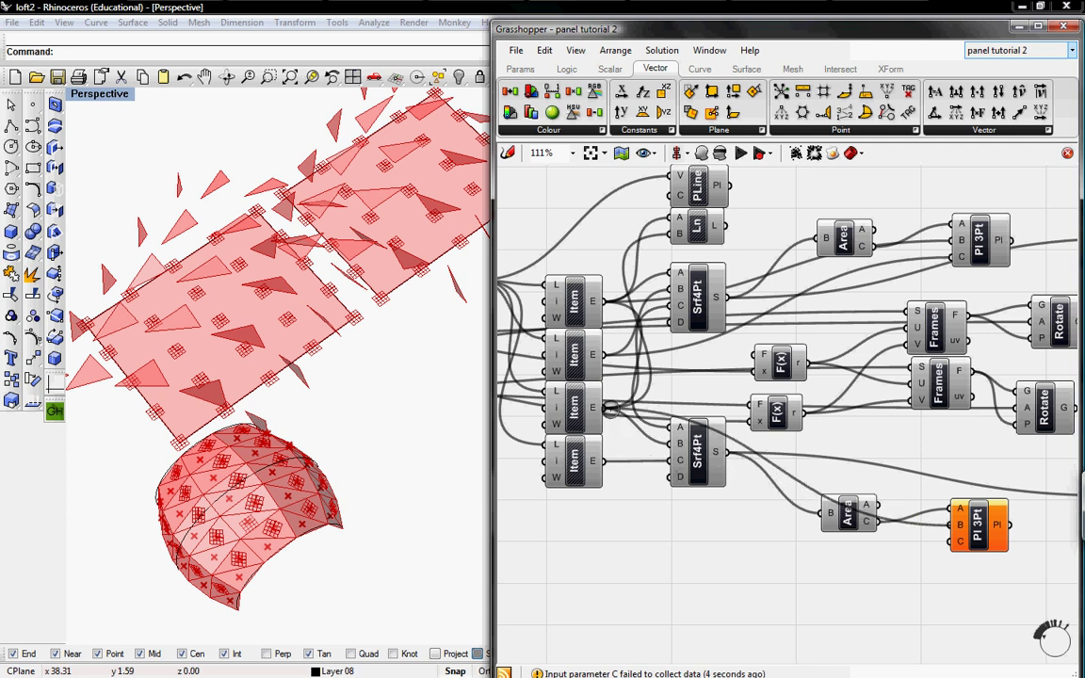
left_click_drag(604, 462, 952, 541)
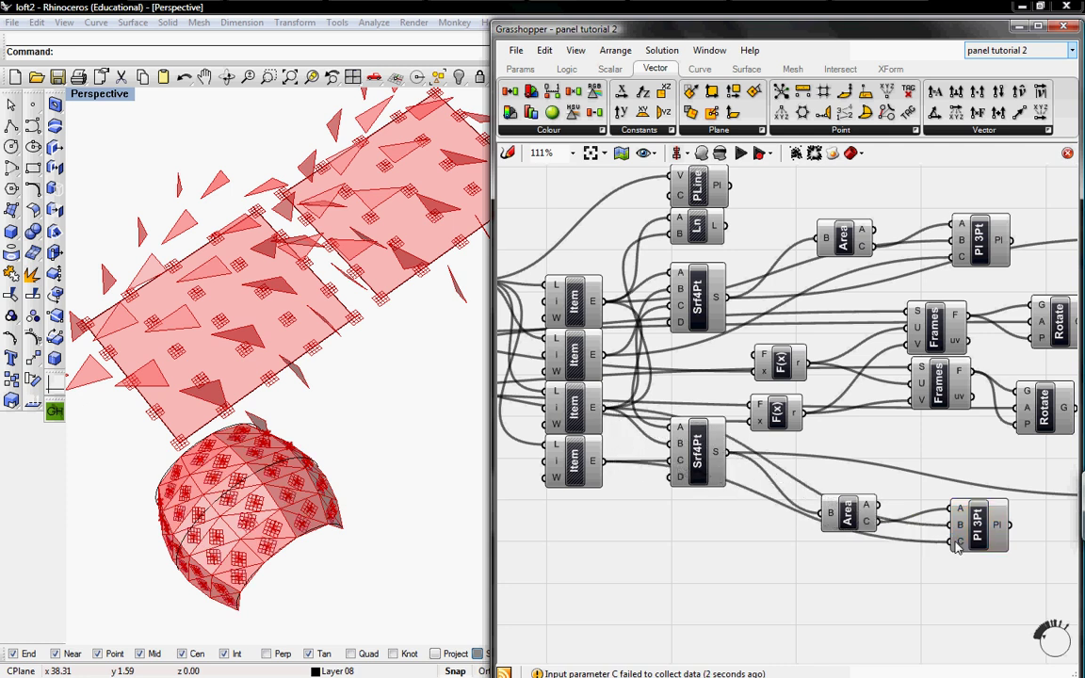
Step: Connect each Plane 3Pt output to the A input of its corresponding Orient component
right_click_drag(975, 509, 761, 528)
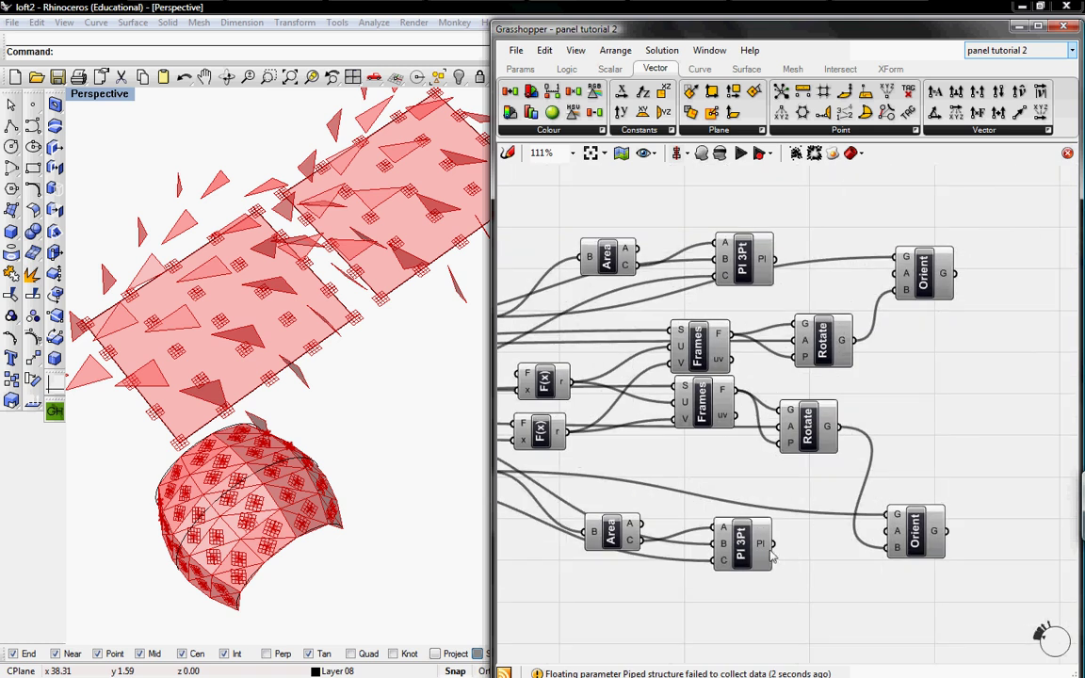
left_click_drag(774, 549, 897, 531)
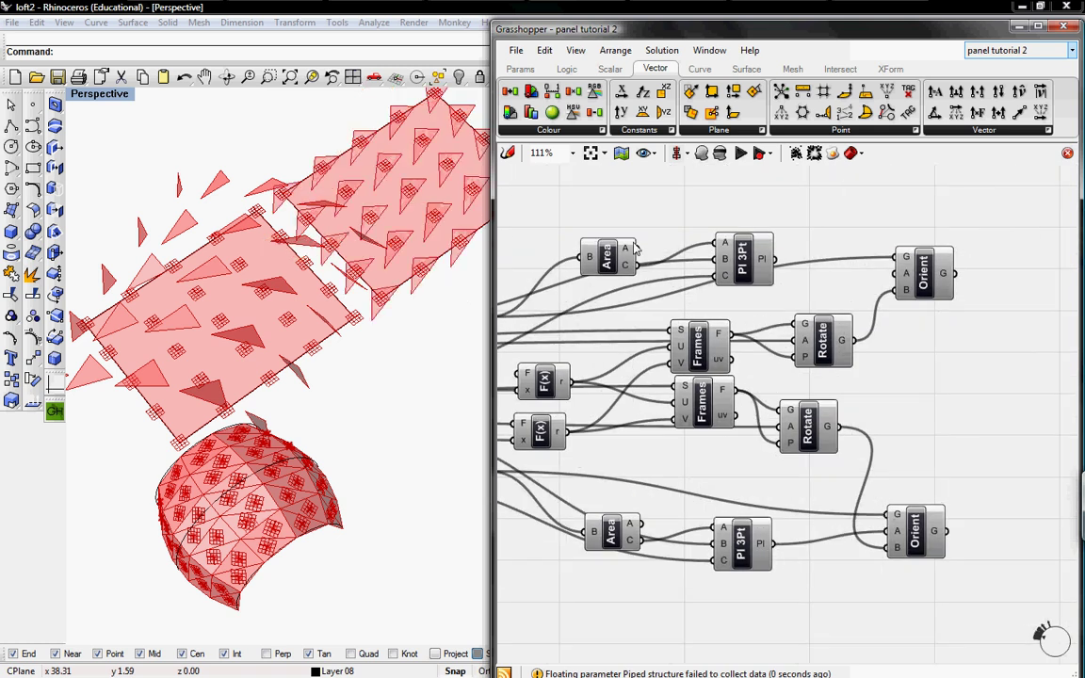
left_click(770, 262)
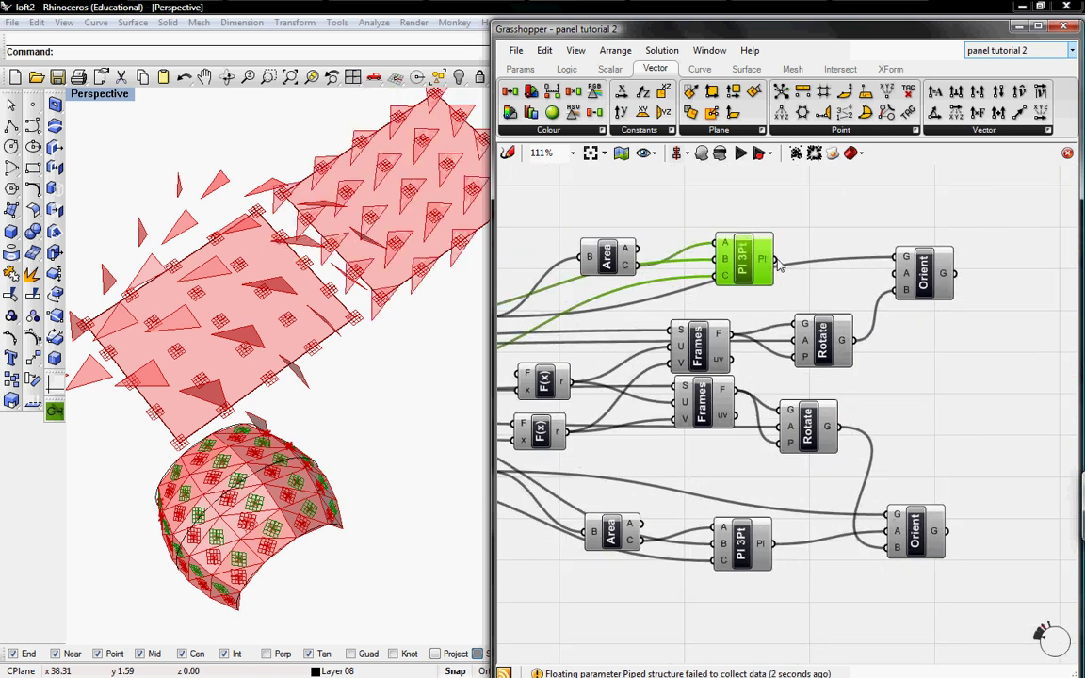
left_click_drag(775, 260, 900, 279)
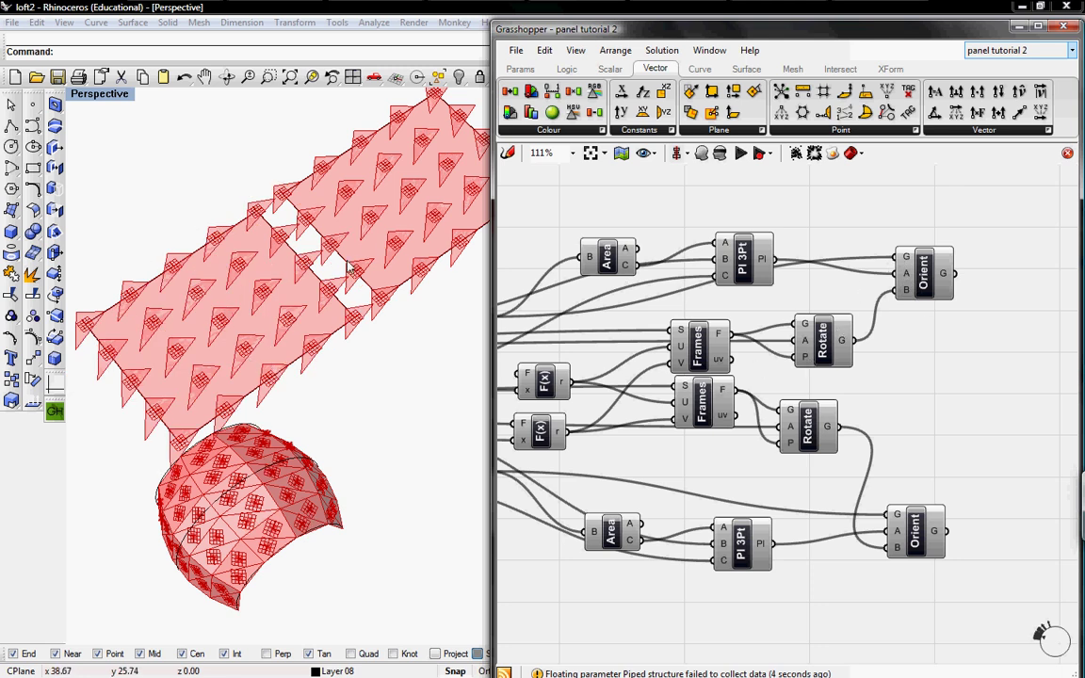
Step: Turn off the preview of both Rotate components and both Frames components
right_click(827, 334)
left_click(767, 327)
right_click(811, 426)
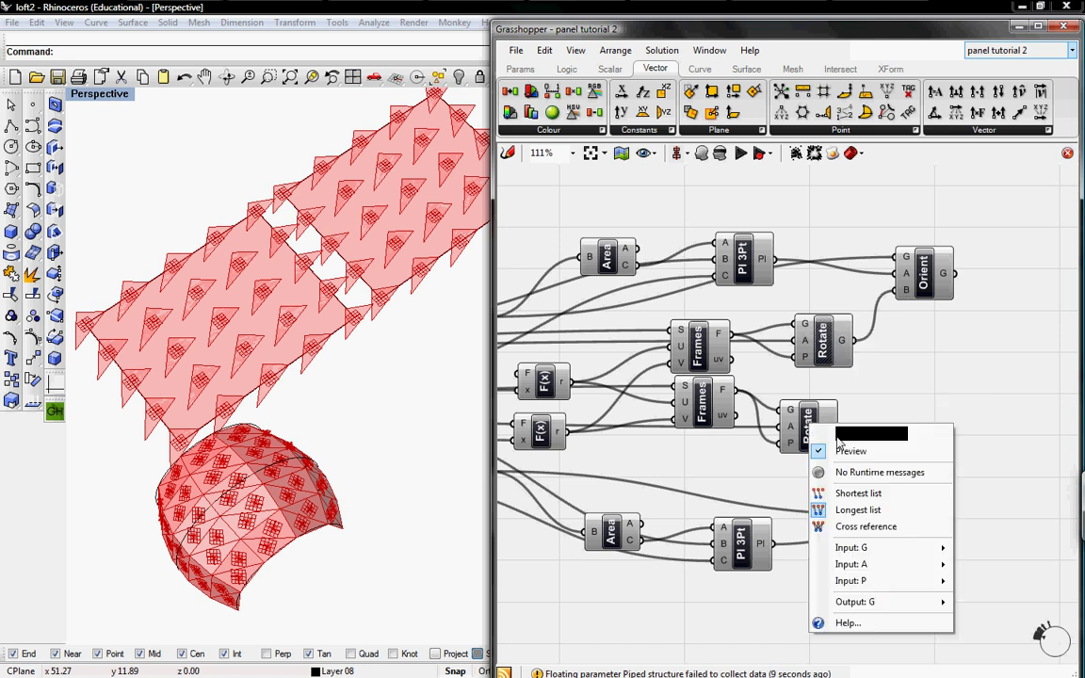
left_click(840, 451)
right_click(699, 344)
left_click(720, 371)
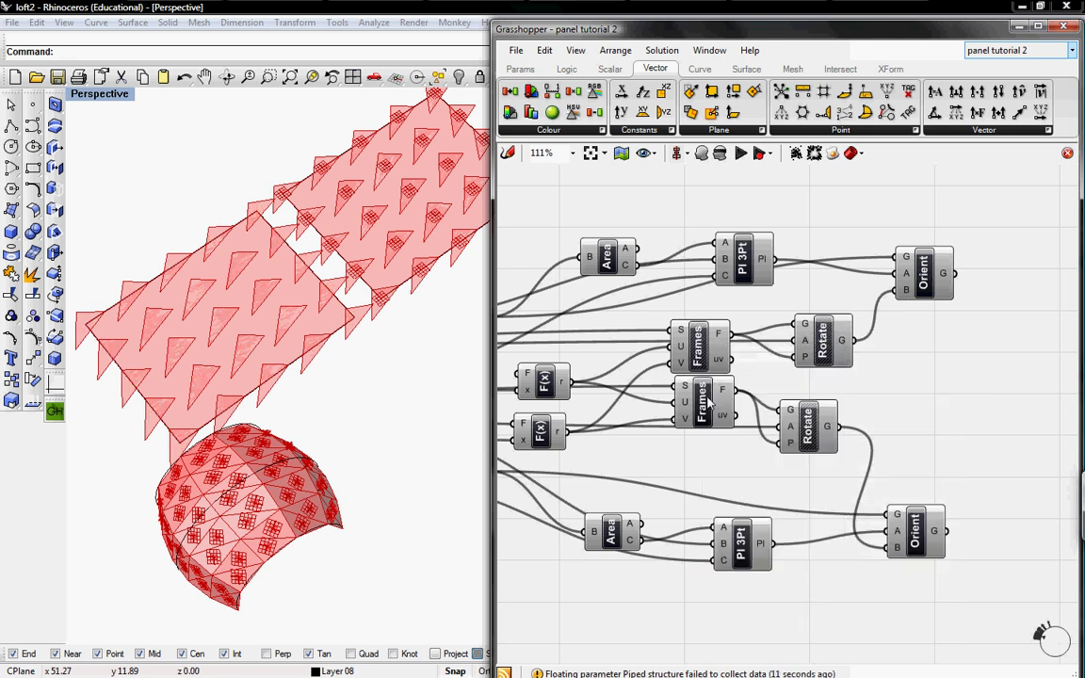
right_click(708, 398)
left_click(731, 422)
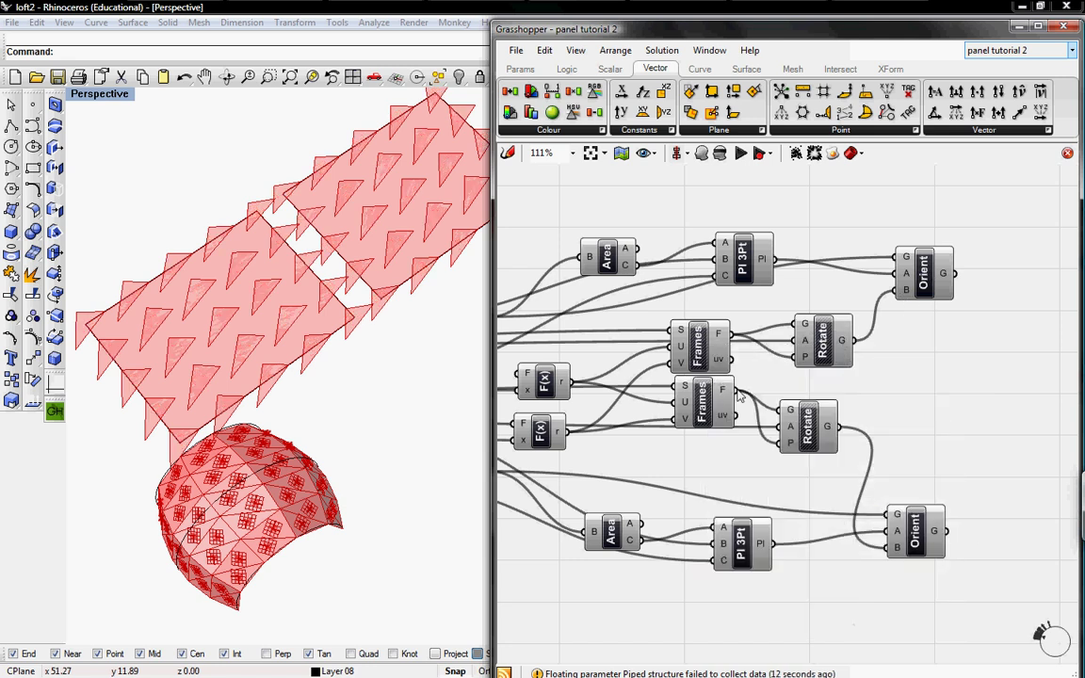
Step: Turn off the preview of both Plane 3Pt components and both Area components
right_click(744, 252)
left_click(767, 268)
right_click(741, 544)
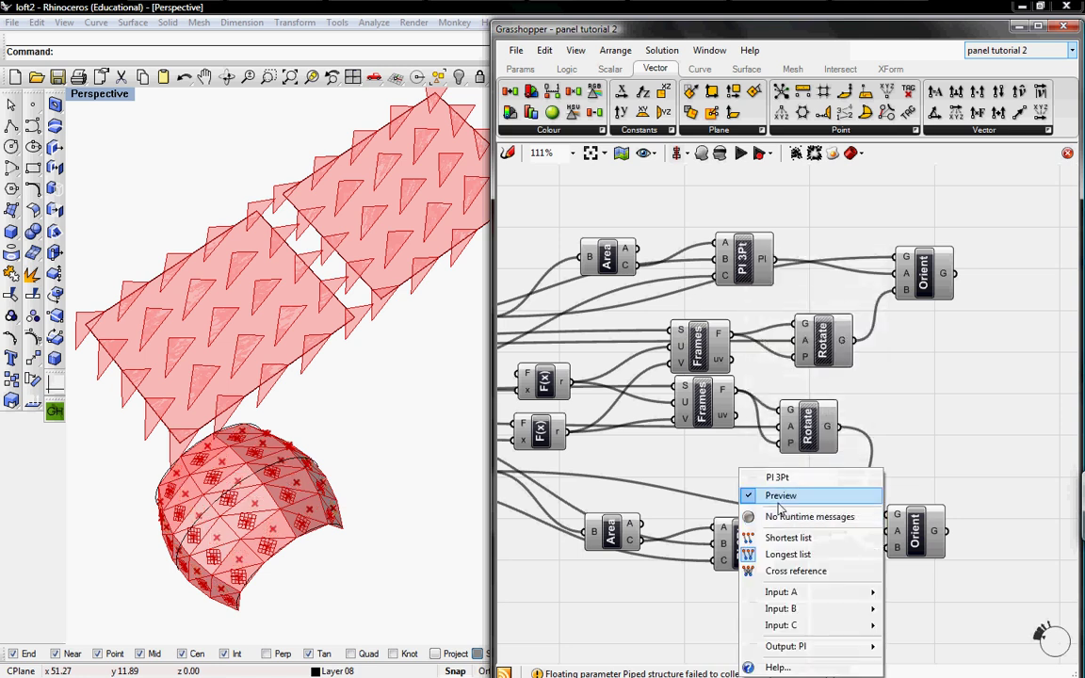
left_click(778, 504)
right_click(600, 270)
left_click(616, 297)
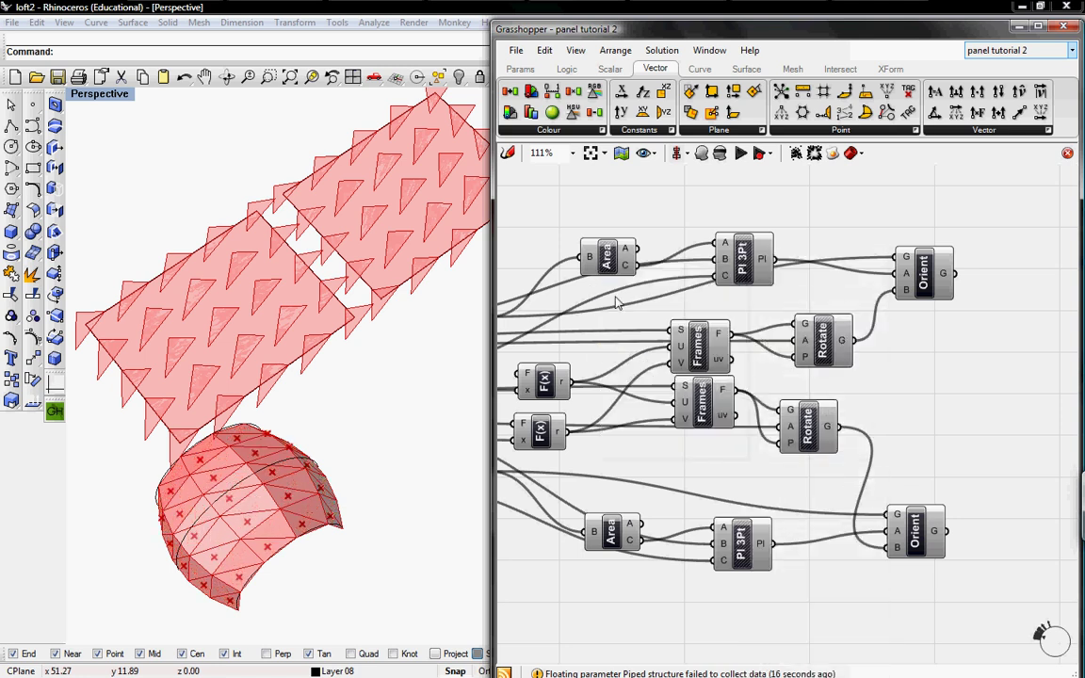
right_click(613, 533)
left_click(649, 517)
Step: Turn off the preview of the two Srf parameters that hold the flat surfaces
mouse_move(501, 440)
right_mouse_down()
mouse_move(535, 424)
mouse_move(786, 385)
mouse_move(990, 425)
right_mouse_up()
right_click_drag(632, 372, 816, 380)
right_click_drag(743, 348, 903, 355)
right_click_drag(697, 312, 761, 359)
right_click(675, 415)
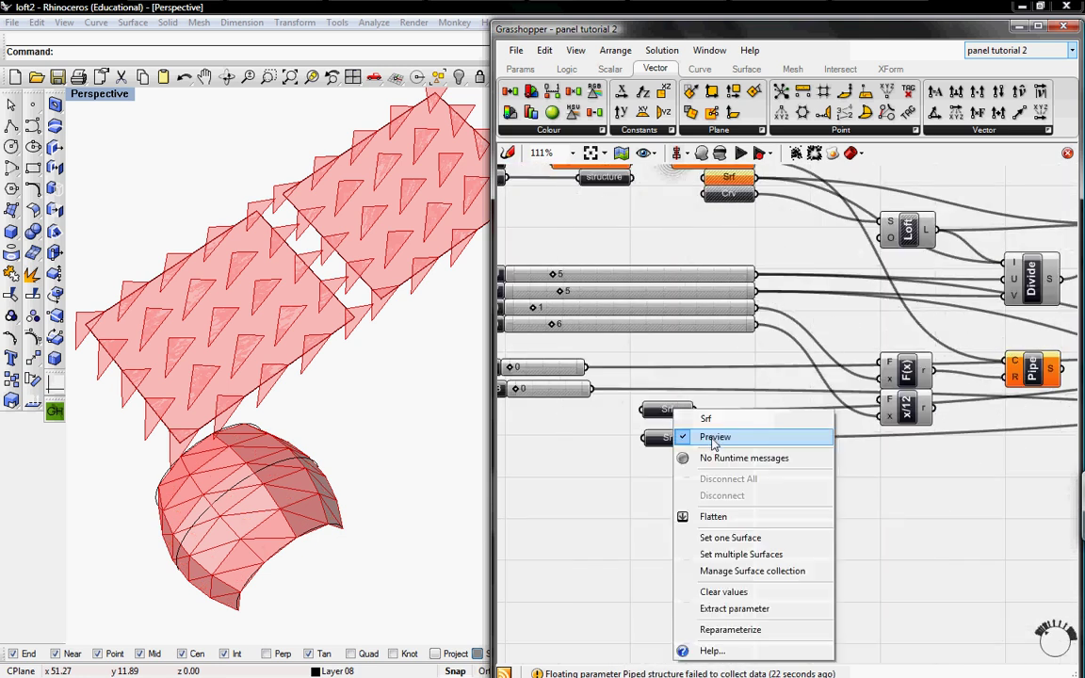
left_click(671, 436)
right_click(665, 440)
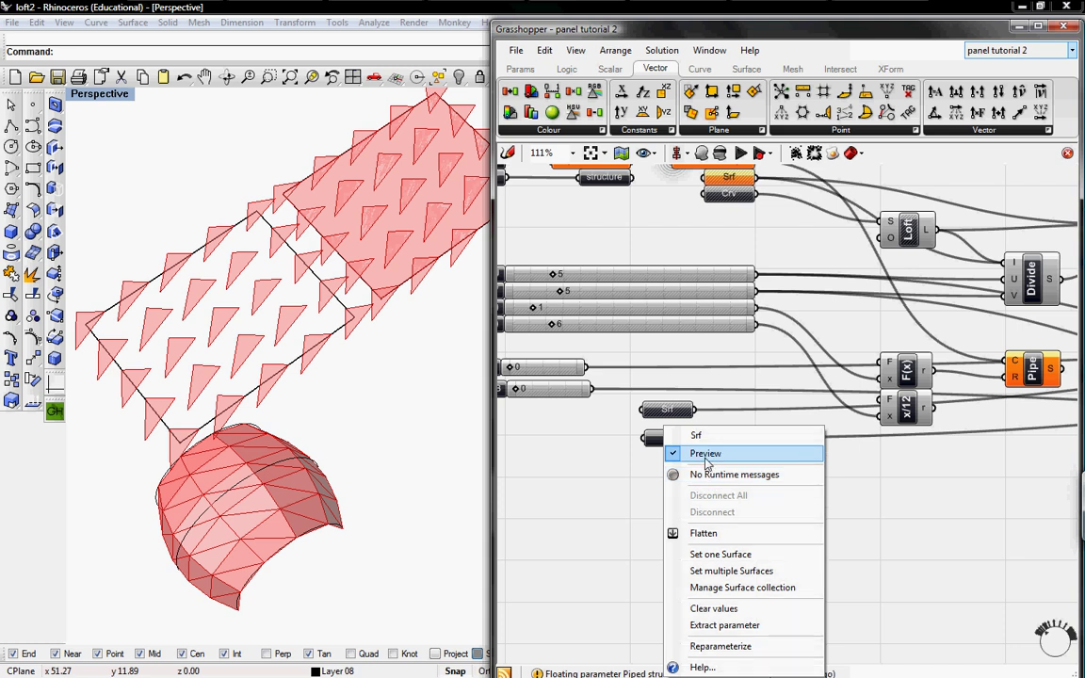
left_click(671, 452)
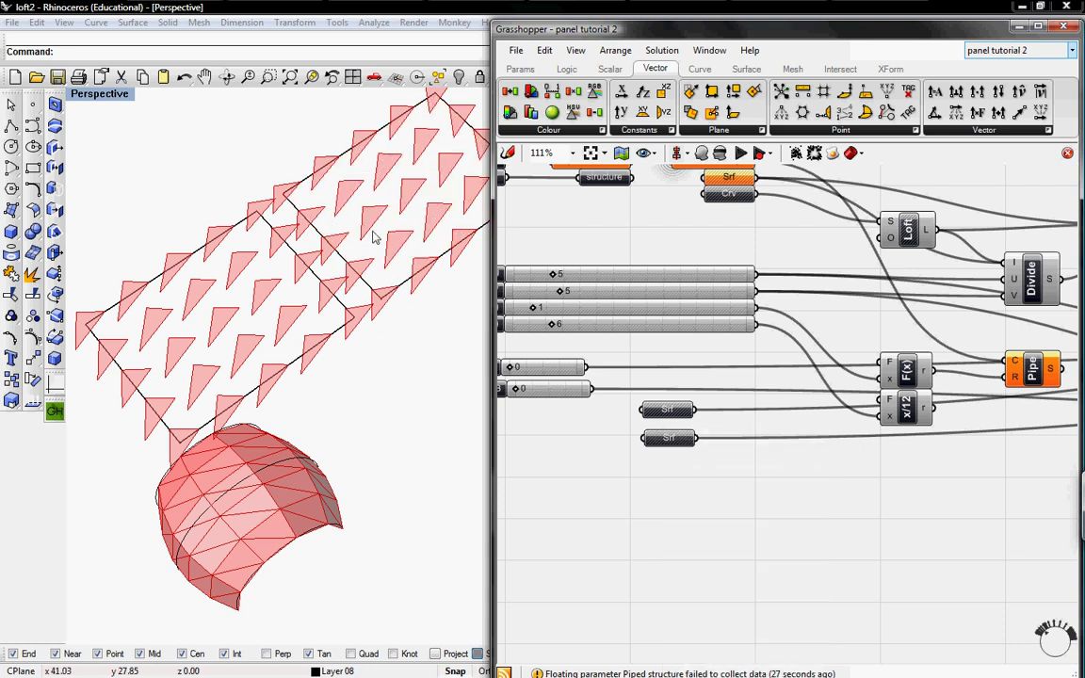
Step: Lengthen the aperature A slider to roughly the length of the sliders above it and leave its value at 0
right_click_drag(677, 377, 809, 391)
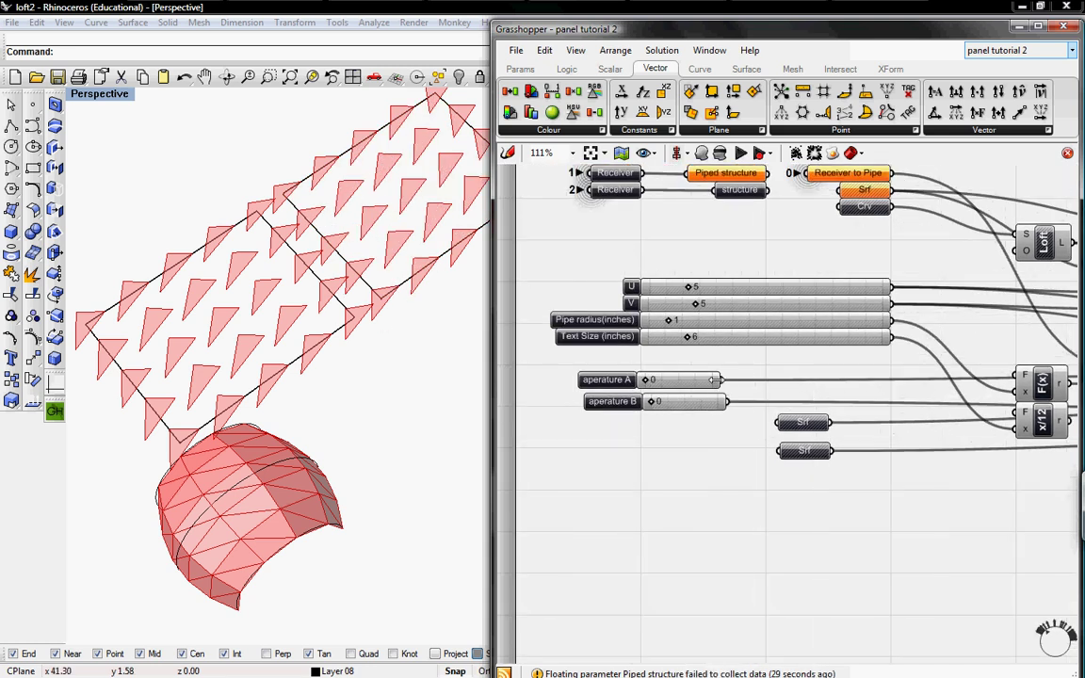
left_click_drag(716, 379, 910, 380)
mouse_move(645, 379)
left_mouse_down()
mouse_move(738, 382)
mouse_move(642, 381)
left_mouse_up()
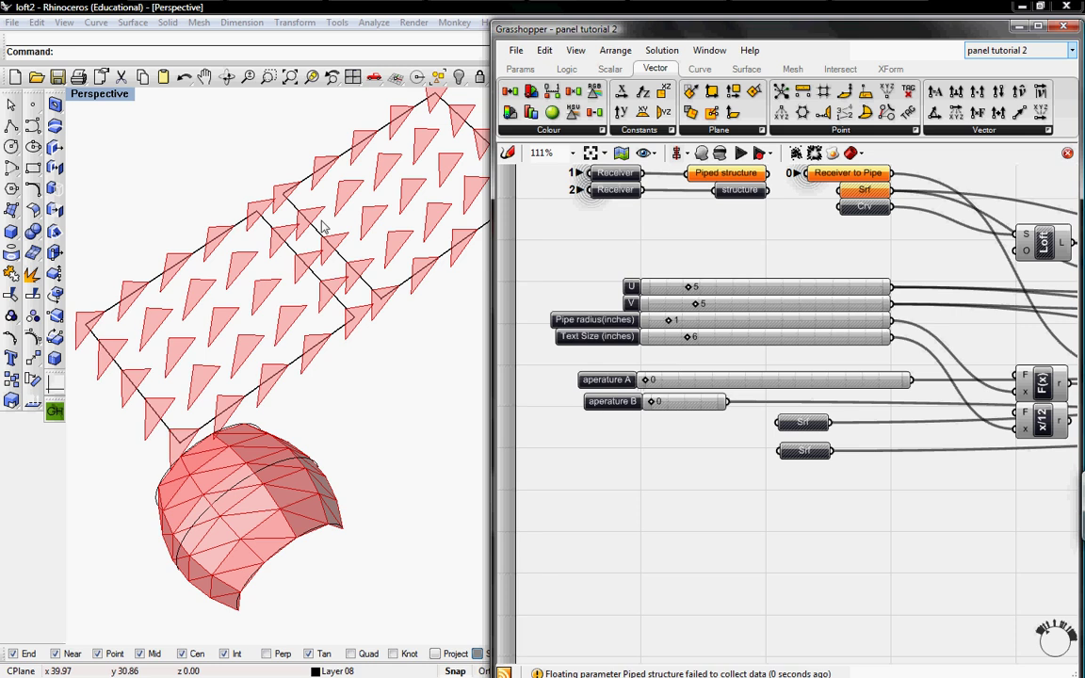
Step: Move the farther flat surface over the nearer one in the Rhino viewport and back beside it to test the oriented panels
left_click_drag(335, 249, 140, 368)
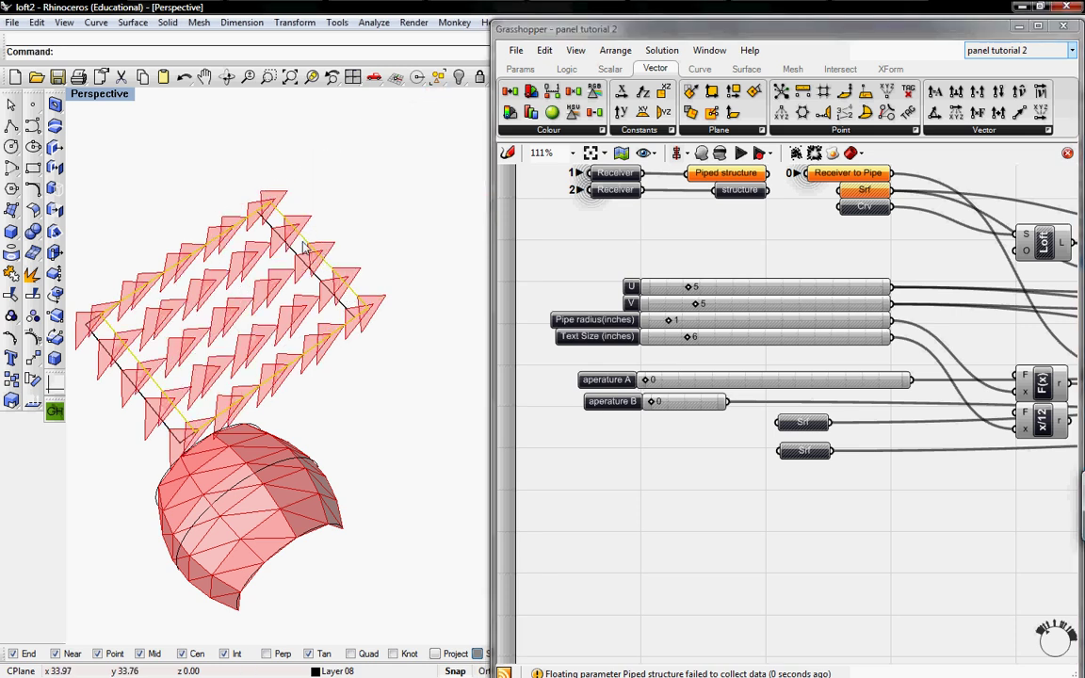
left_click_drag(304, 241, 471, 155)
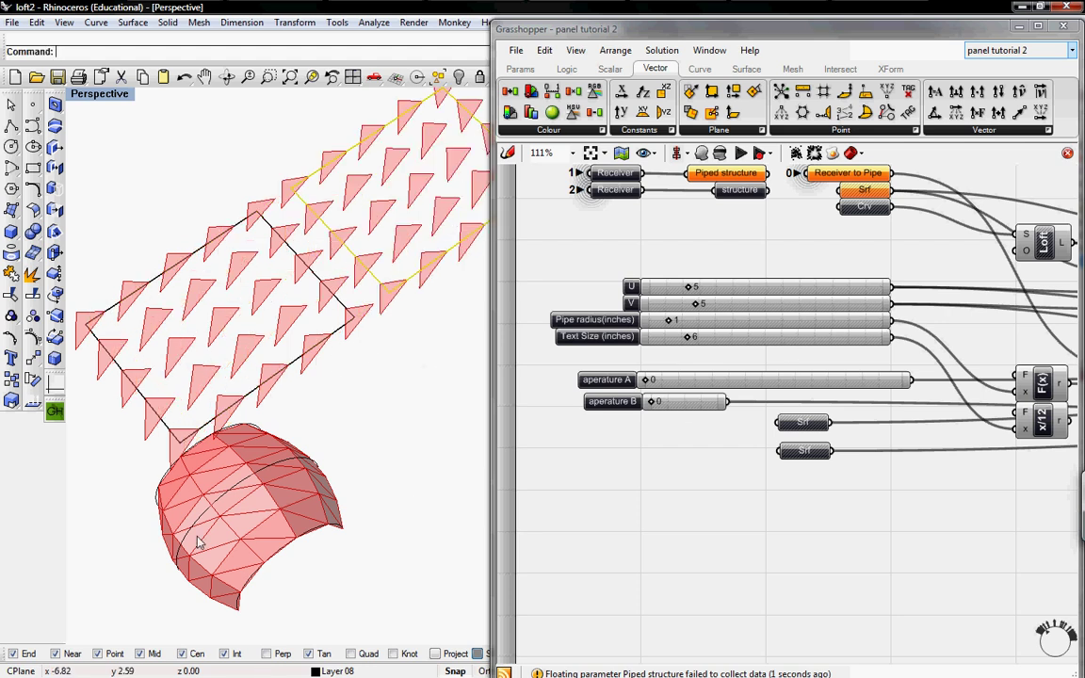